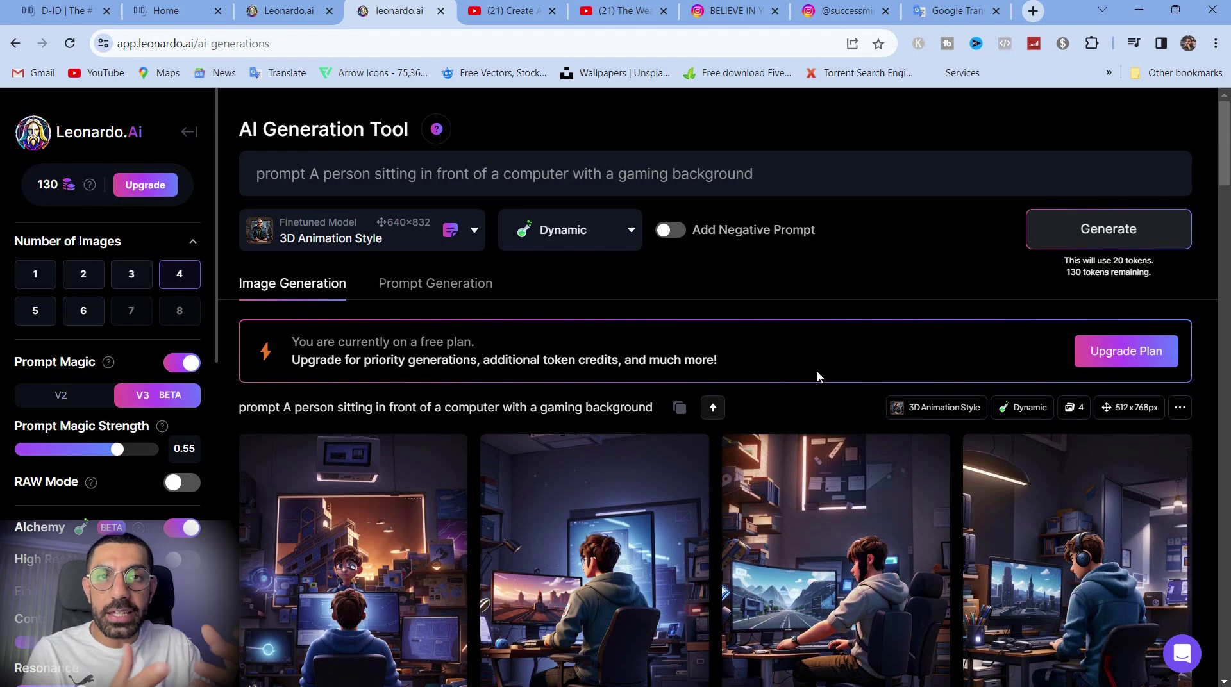
- Download the first generated image of the person sitting in front of a computer with a gaming background
{"action": "scroll", "coordinate": [1227, 473], "scroll_direction": "down", "scroll_amount": 5}
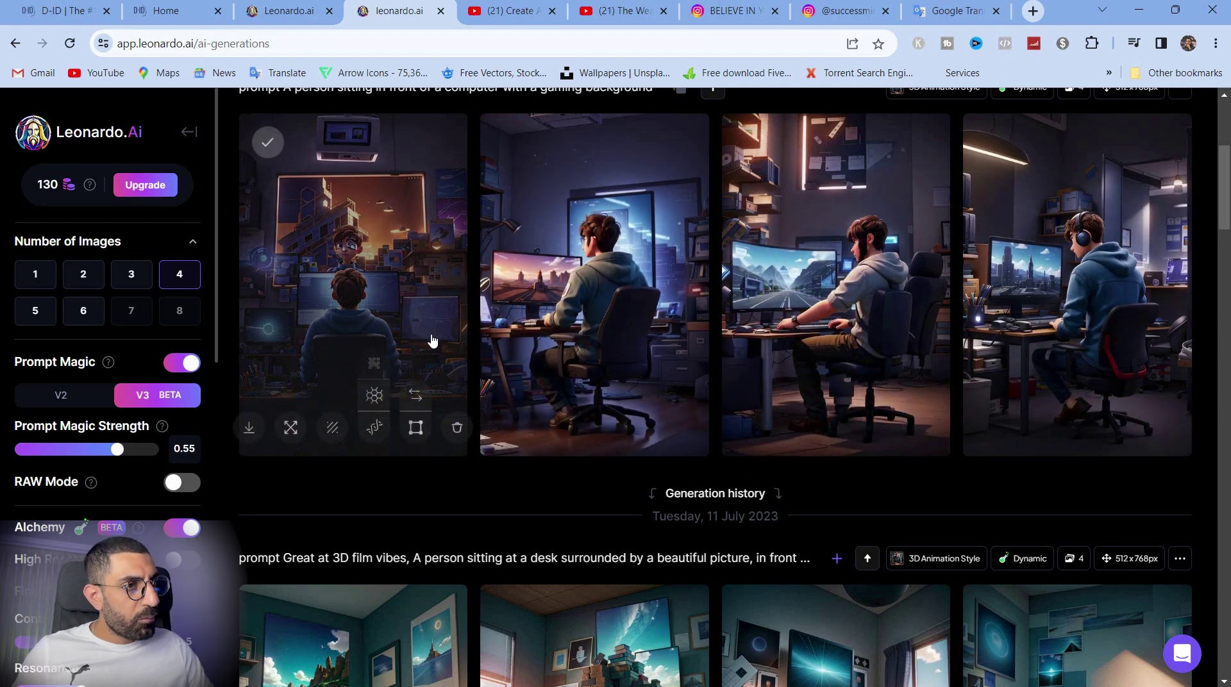
{"action": "left_click", "coordinate": [248, 429]}
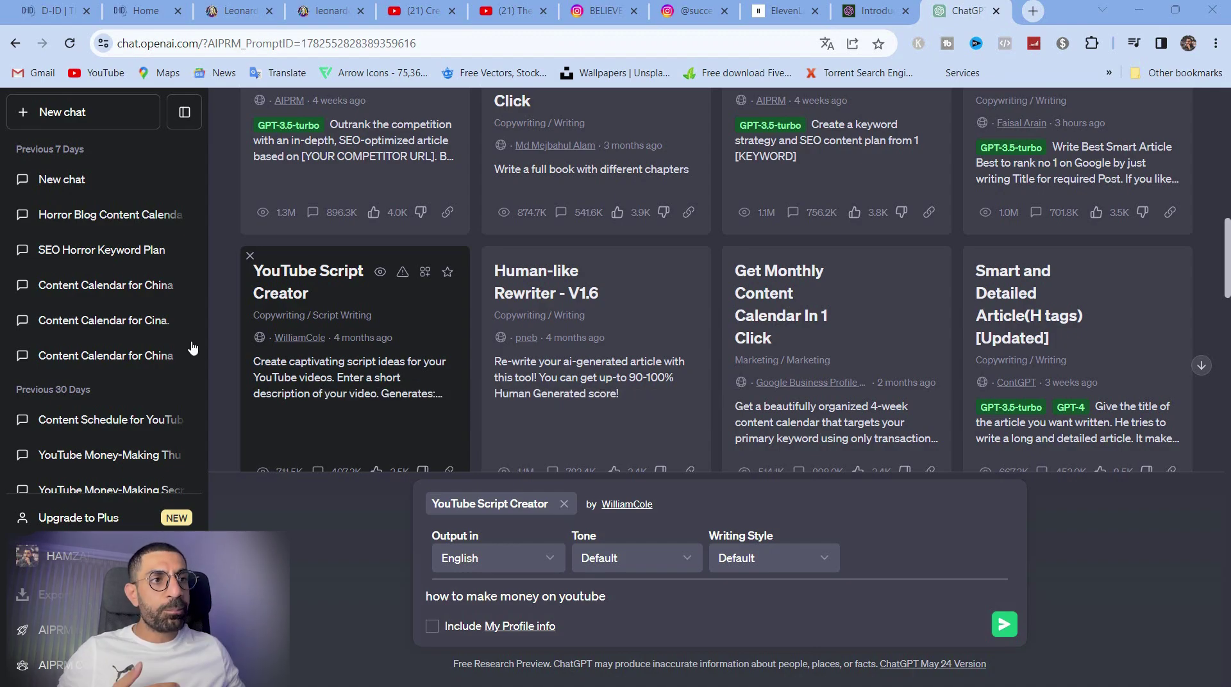
- Examine the AIPRM public prompt library, from its title and filters through the list of prompt cards
{"action": "scroll", "coordinate": [492, 351], "scroll_direction": "up", "scroll_amount": 10}
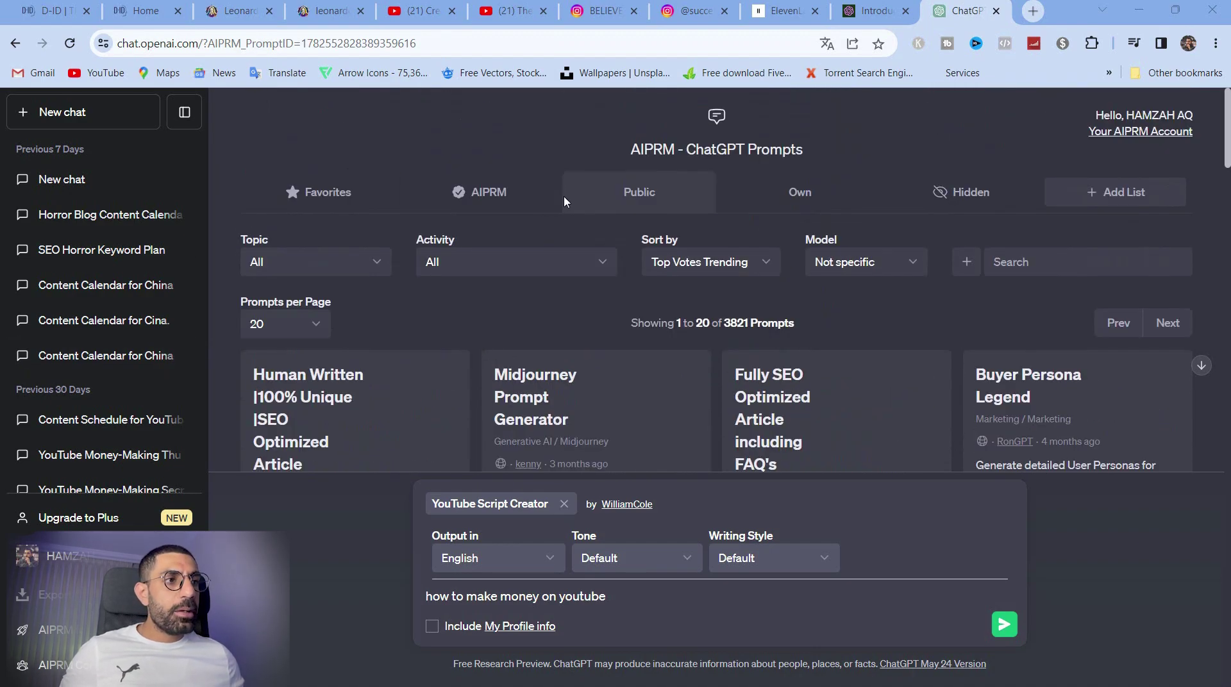
{"action": "left_click_drag", "start_coordinate": [629, 155], "coordinate": [769, 156]}
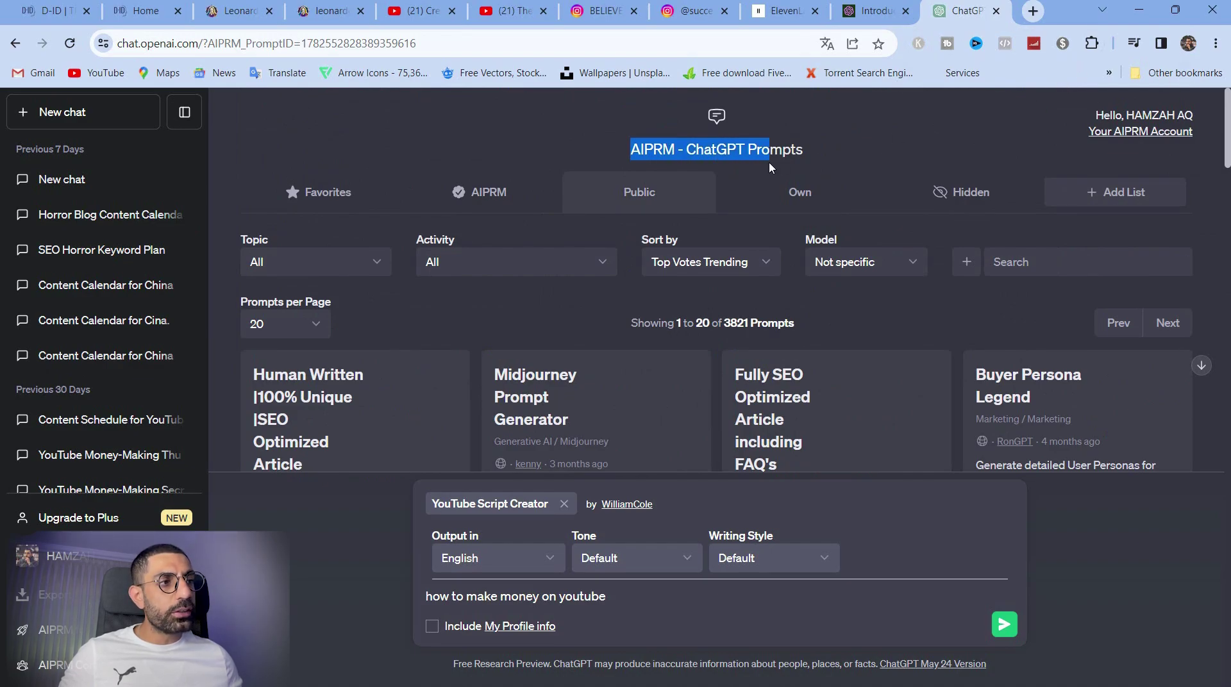
{"action": "left_click", "coordinate": [646, 151]}
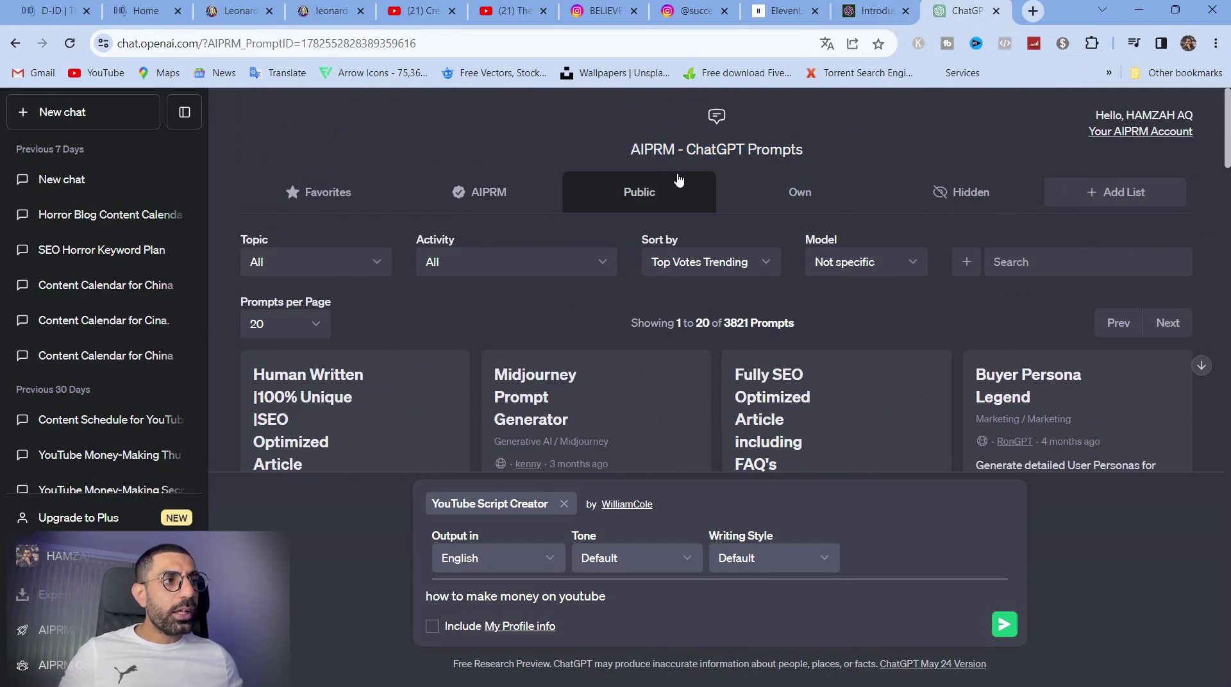
{"action": "left_click_drag", "start_coordinate": [633, 155], "coordinate": [677, 153]}
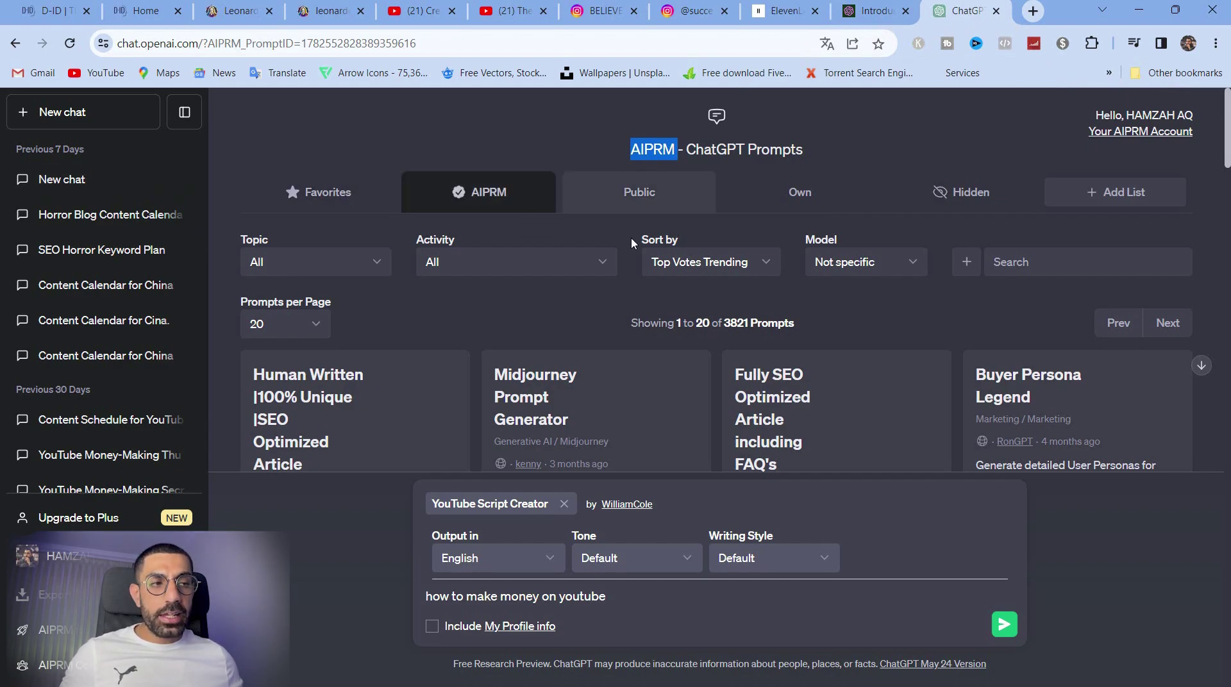
{"action": "scroll", "coordinate": [649, 189], "scroll_direction": "down", "scroll_amount": 6}
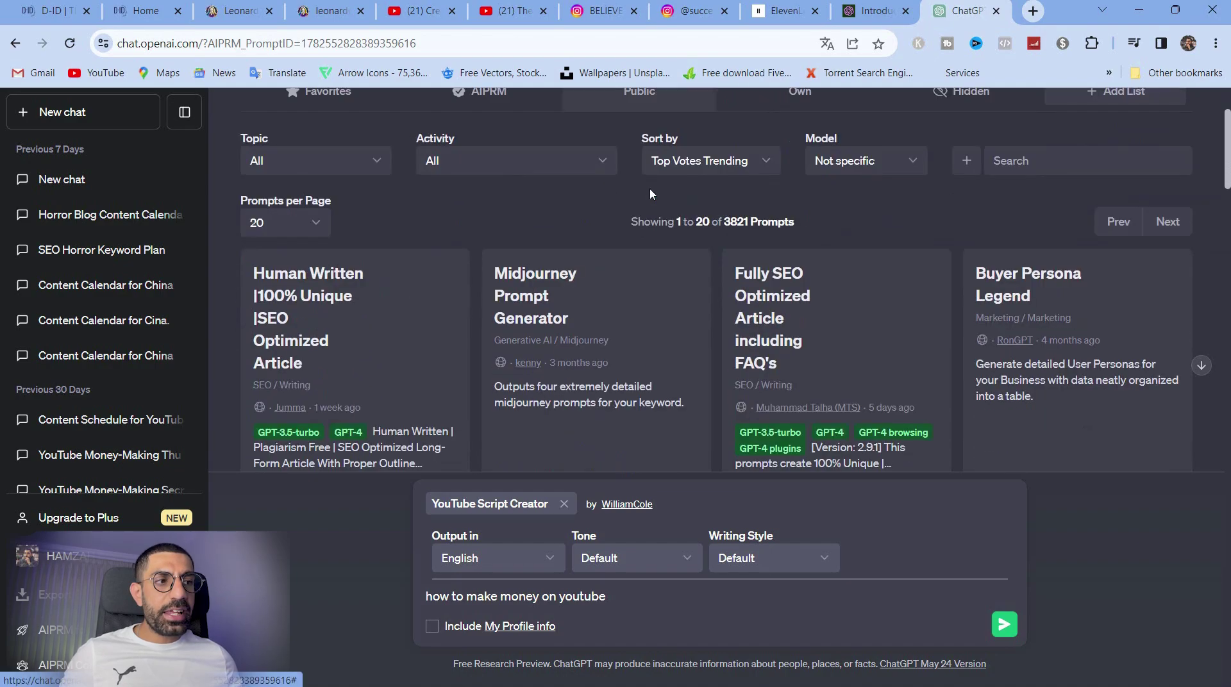
{"action": "mouse_move", "coordinate": [646, 238]}
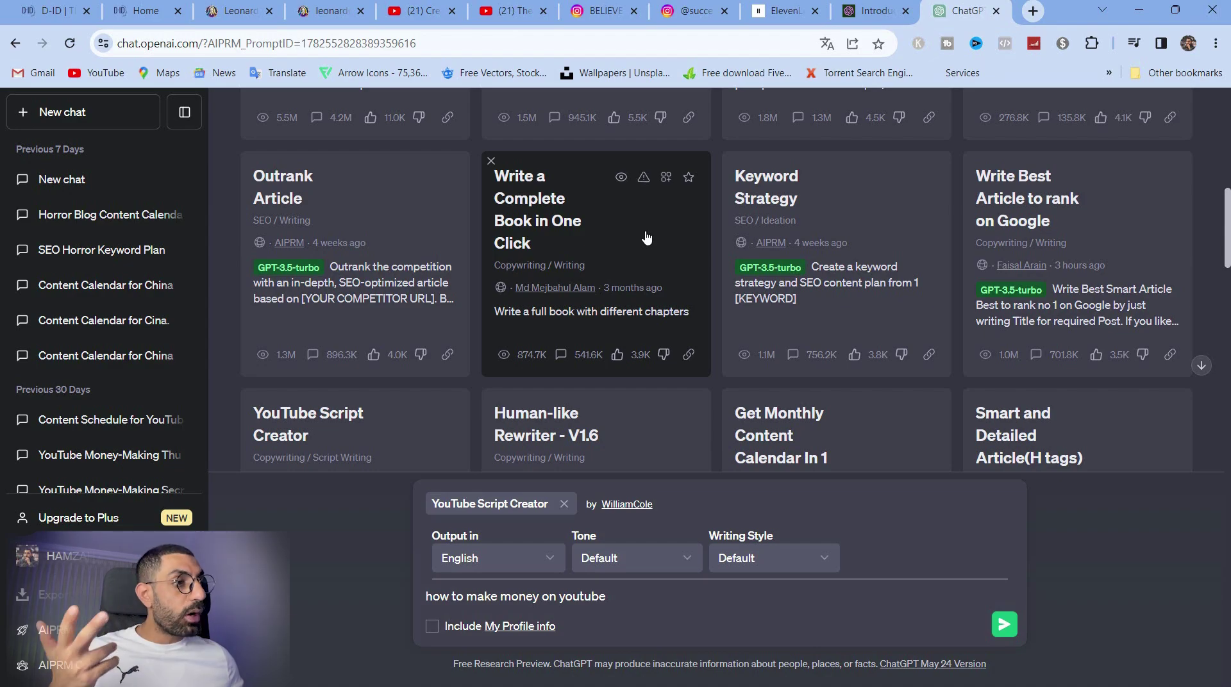
- Generate a script with the YouTube Script Creator prompt for the topic "how to make money on youtube"
{"action": "scroll", "coordinate": [647, 238], "scroll_direction": "down", "scroll_amount": 2}
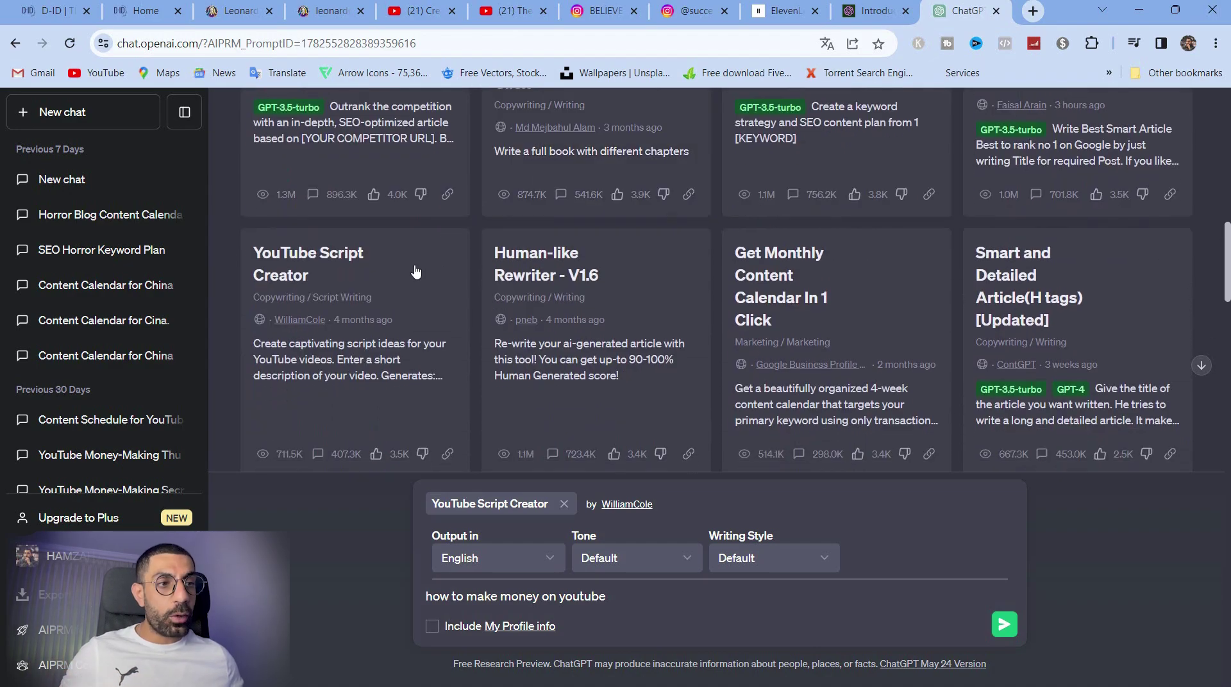
{"action": "mouse_move", "coordinate": [289, 276]}
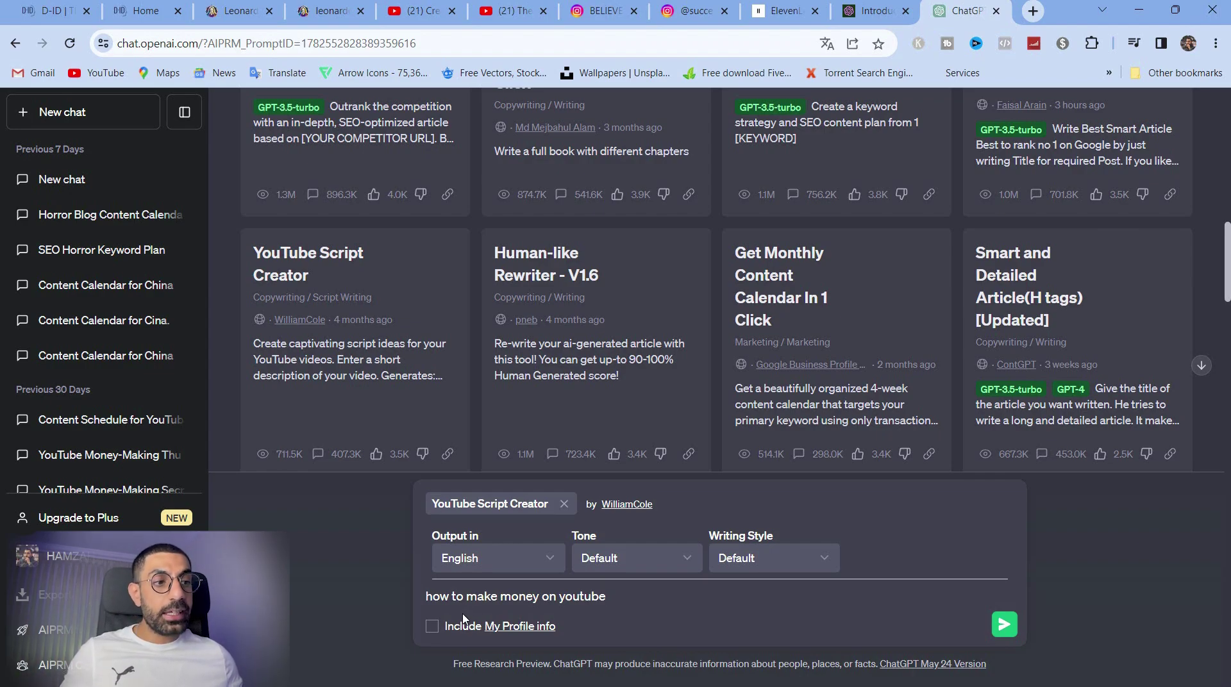
{"action": "left_click", "coordinate": [1004, 625]}
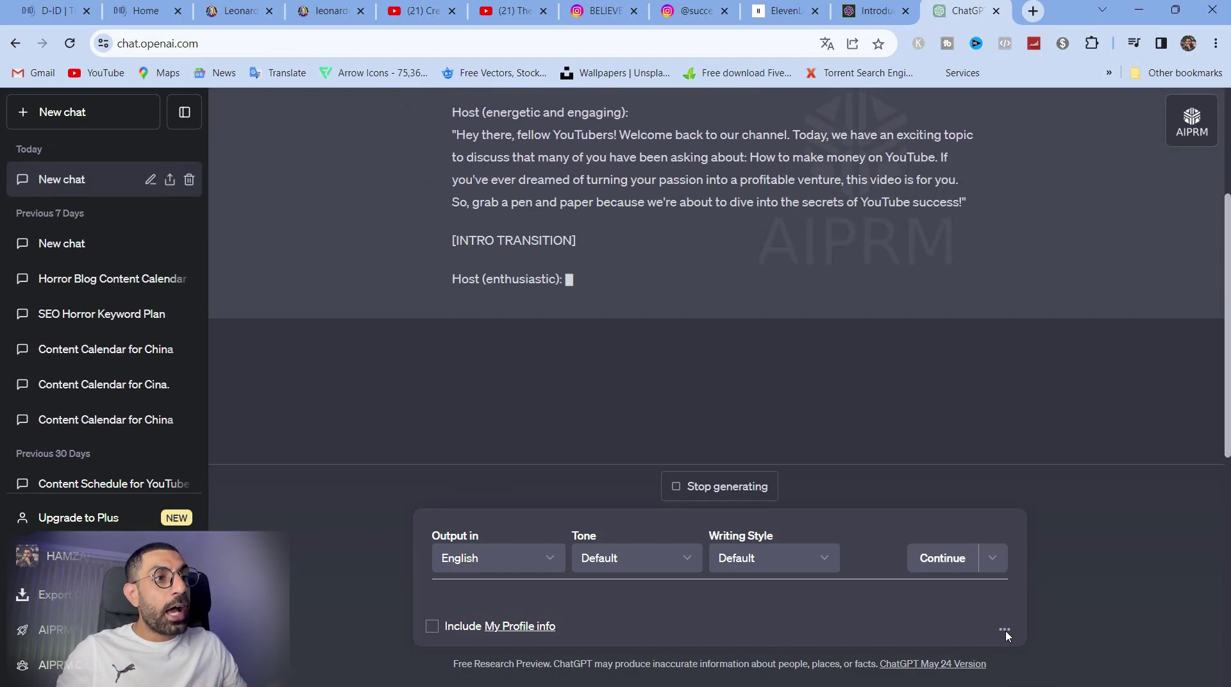
- Read through the generated script from the host's introduction and the numbered steps to the end screen
{"action": "scroll", "coordinate": [458, 288], "scroll_direction": "up", "scroll_amount": 5}
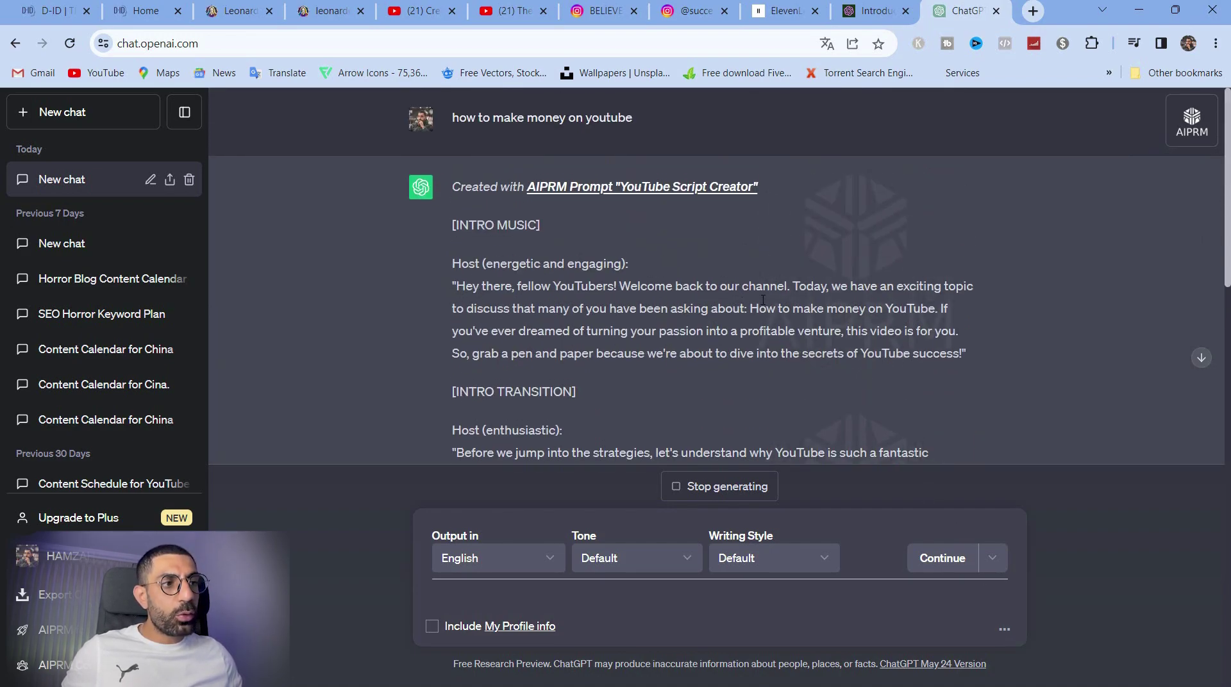
{"action": "left_click_drag", "start_coordinate": [463, 284], "coordinate": [967, 354]}
{"action": "scroll", "coordinate": [482, 258], "scroll_direction": "down", "scroll_amount": 4}
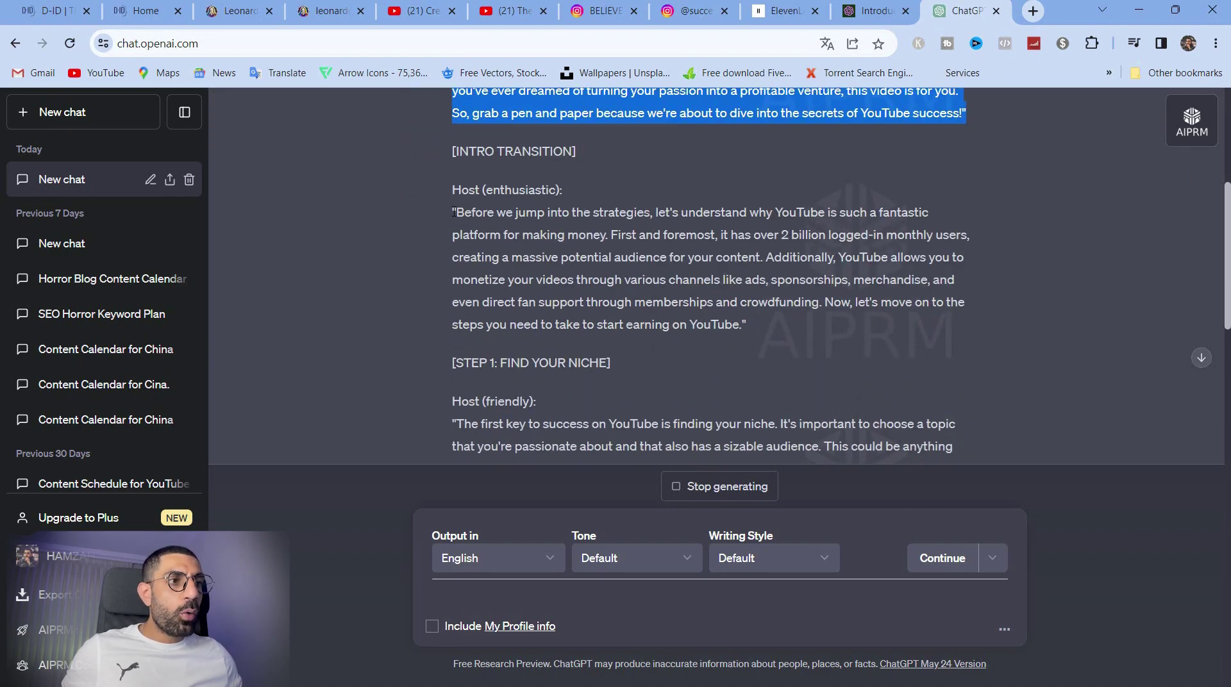
{"action": "left_click_drag", "start_coordinate": [456, 212], "coordinate": [740, 317]}
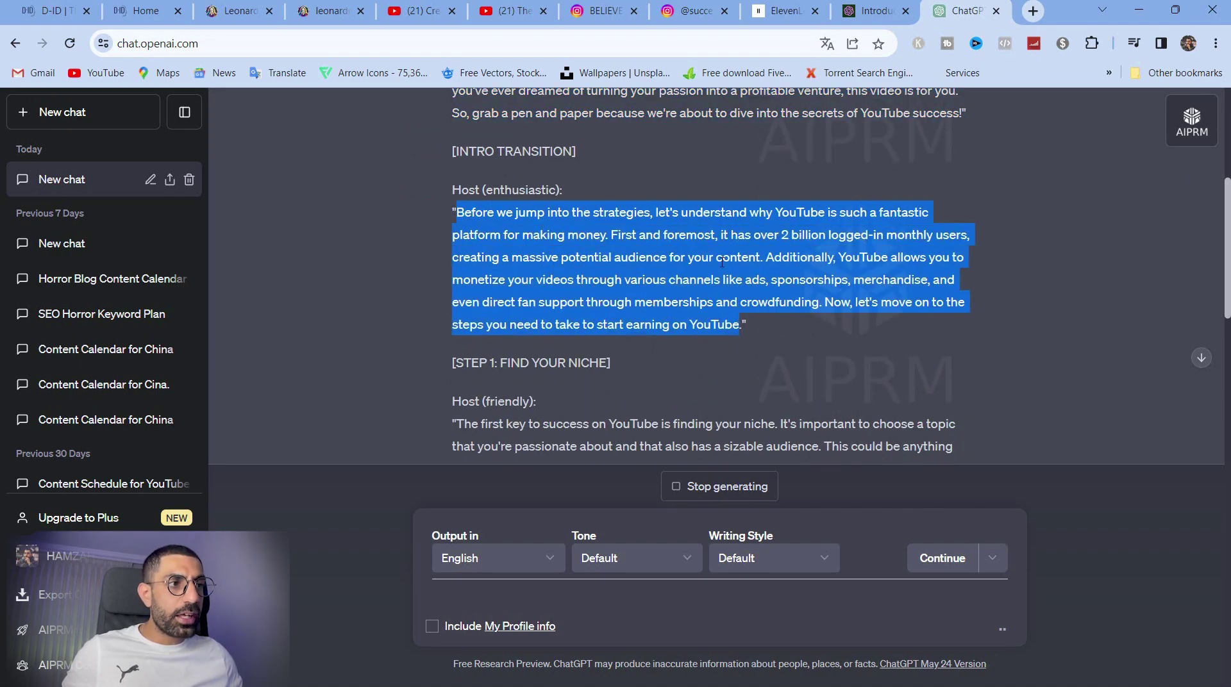
{"action": "scroll", "coordinate": [722, 263], "scroll_direction": "down", "scroll_amount": 3}
{"action": "left_click_drag", "start_coordinate": [455, 263], "coordinate": [756, 313]}
{"action": "scroll", "coordinate": [901, 282], "scroll_direction": "down", "scroll_amount": 3}
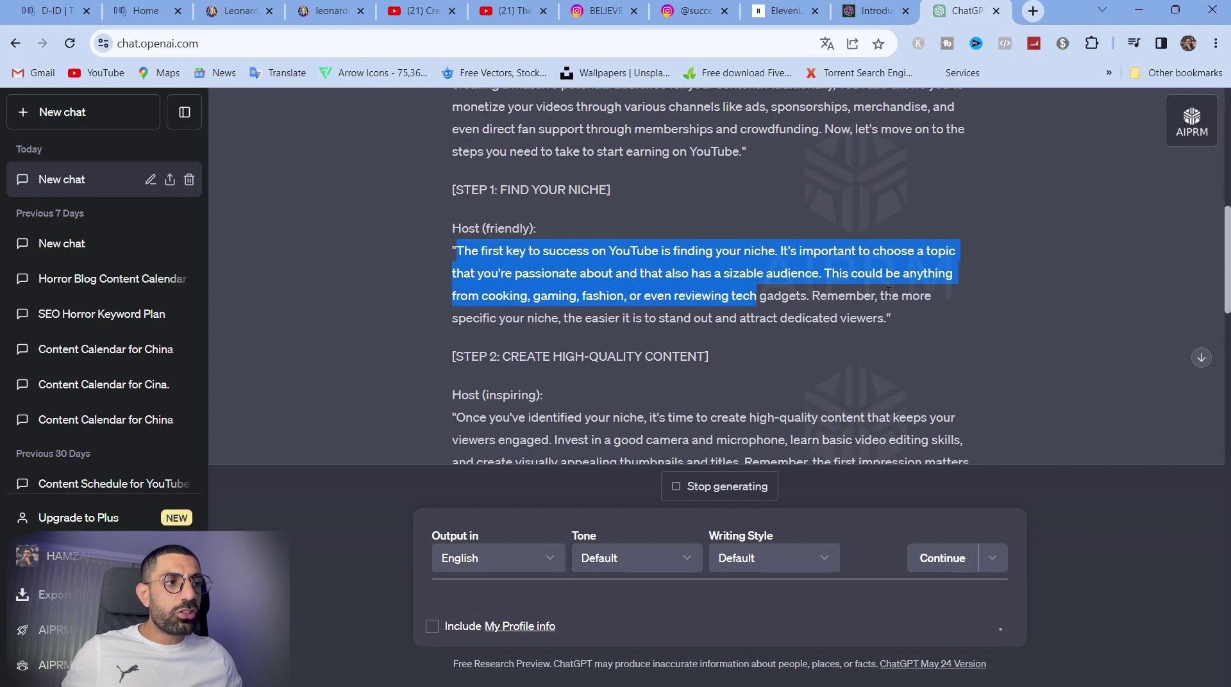
{"action": "left_click_drag", "start_coordinate": [456, 269], "coordinate": [741, 327]}
{"action": "scroll", "coordinate": [740, 327], "scroll_direction": "down", "scroll_amount": 3}
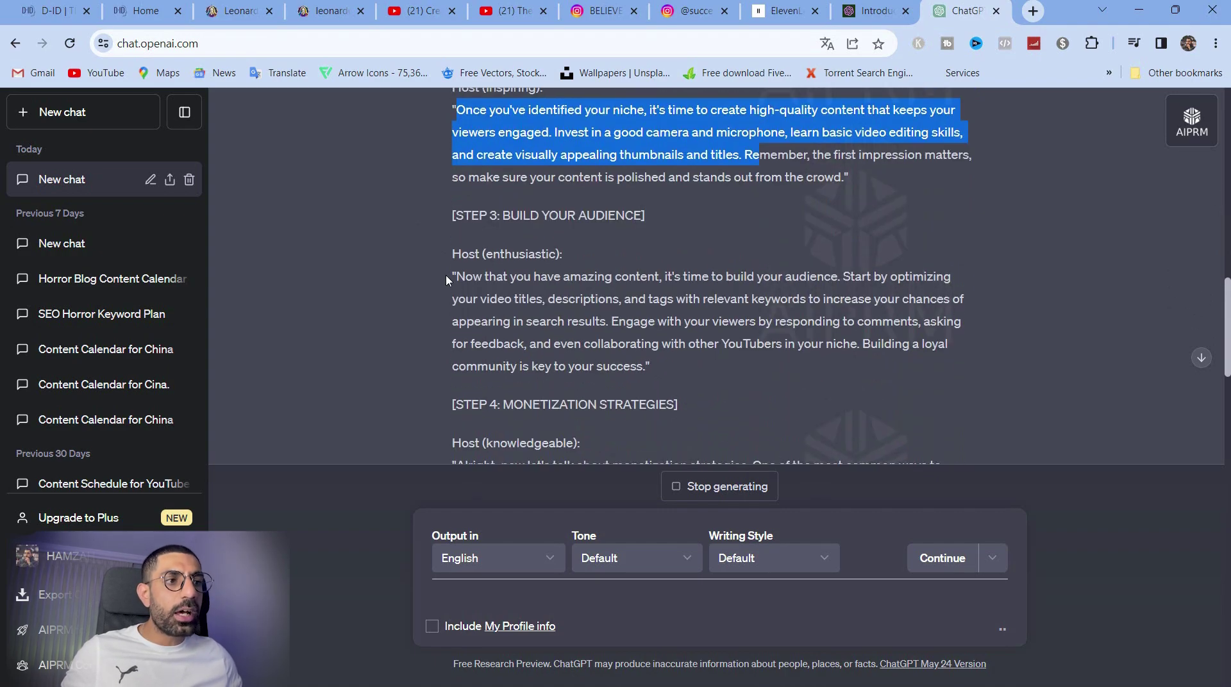
{"action": "left_click_drag", "start_coordinate": [453, 277], "coordinate": [728, 347]}
{"action": "scroll", "coordinate": [620, 283], "scroll_direction": "down", "scroll_amount": 4}
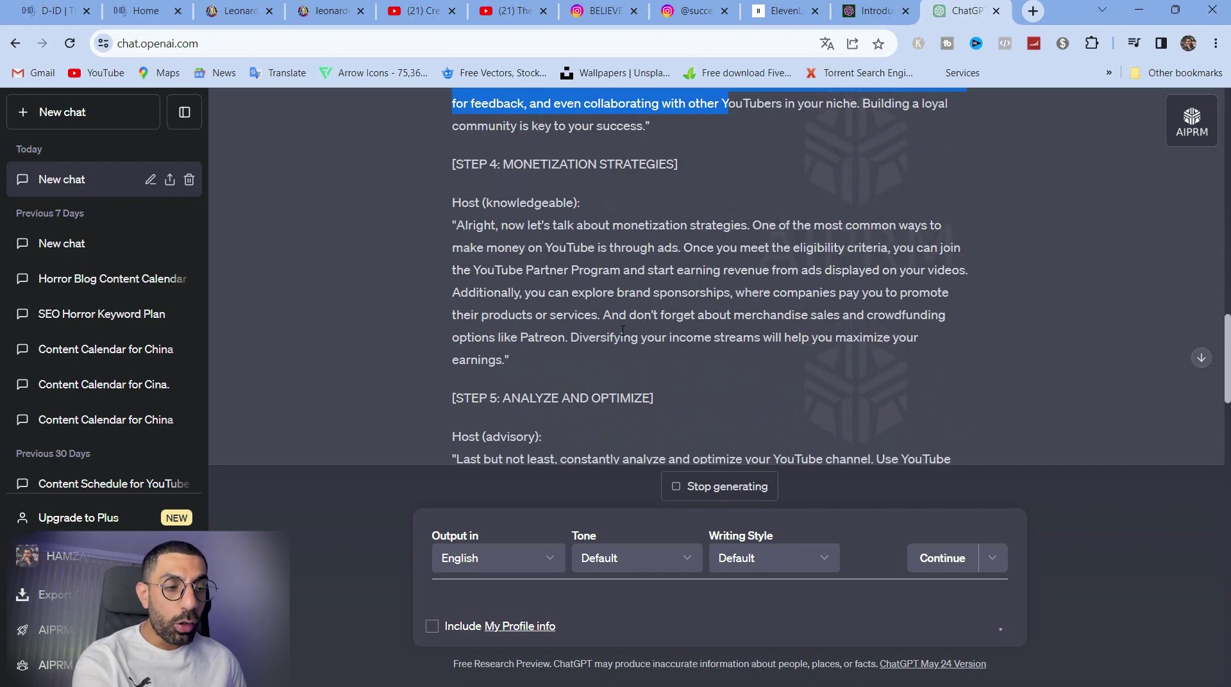
{"action": "scroll", "coordinate": [622, 327], "scroll_direction": "up", "scroll_amount": 5}
{"action": "scroll", "coordinate": [622, 327], "scroll_direction": "down", "scroll_amount": 12}
{"action": "scroll", "coordinate": [622, 327], "scroll_direction": "up", "scroll_amount": 4}
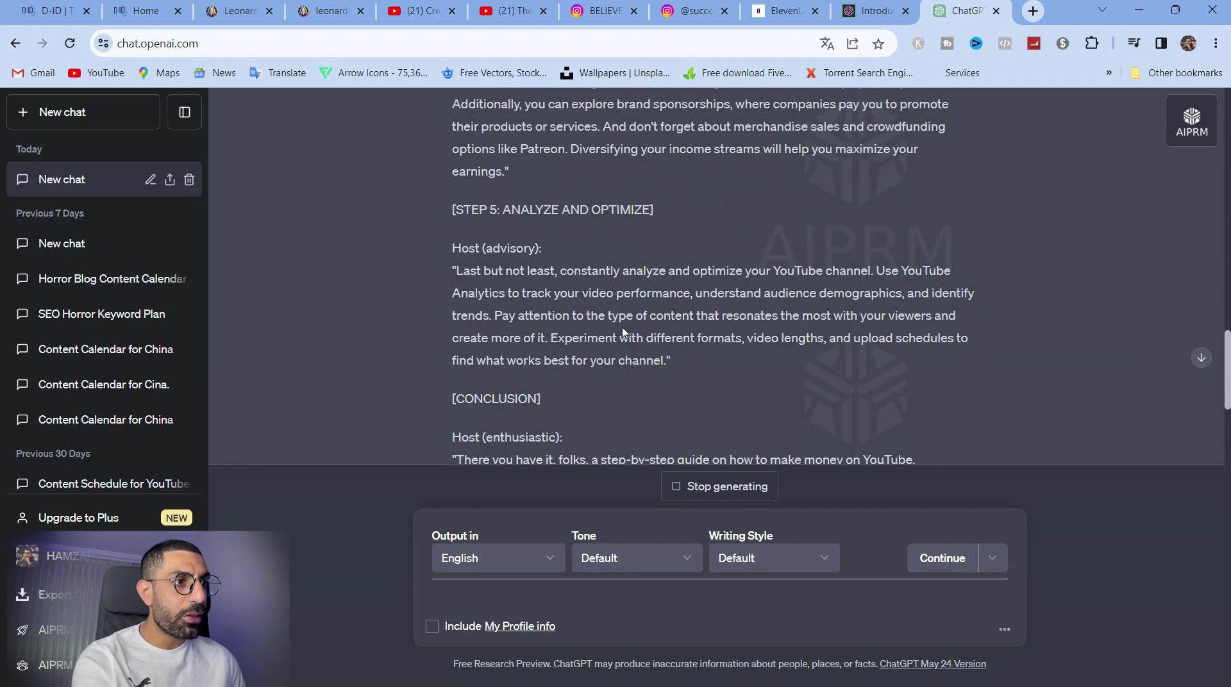
{"action": "scroll", "coordinate": [622, 331], "scroll_direction": "down", "scroll_amount": 5}
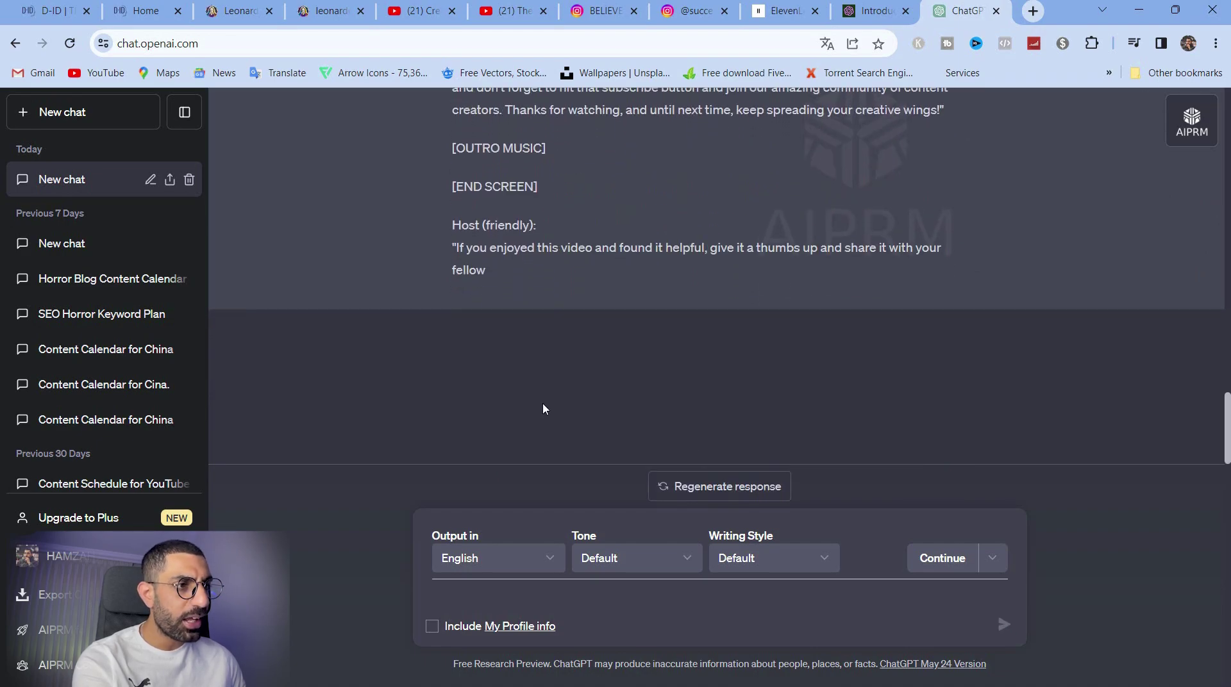
- Copy the whole generated script, from the "Host (energetic and engaging)" line to the end of the response
{"action": "scroll", "coordinate": [533, 383], "scroll_direction": "up", "scroll_amount": 20}
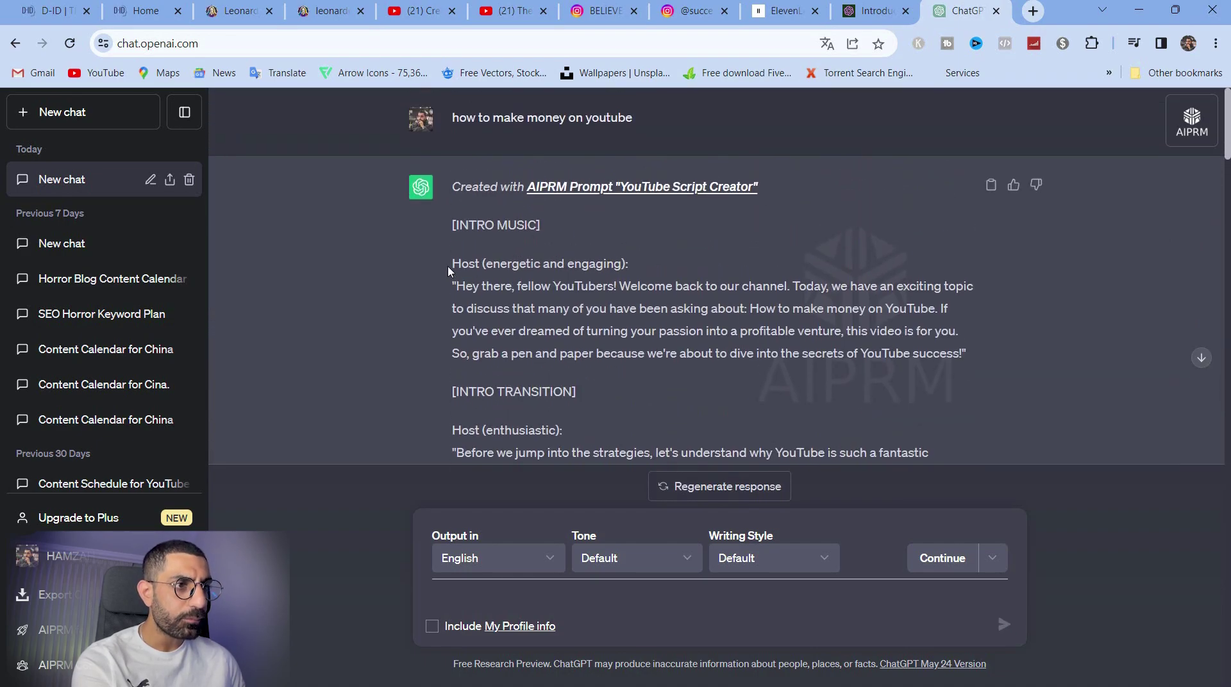
{"action": "left_click_drag", "start_coordinate": [448, 270], "coordinate": [826, 307]}
{"action": "right_click", "coordinate": [537, 197]}
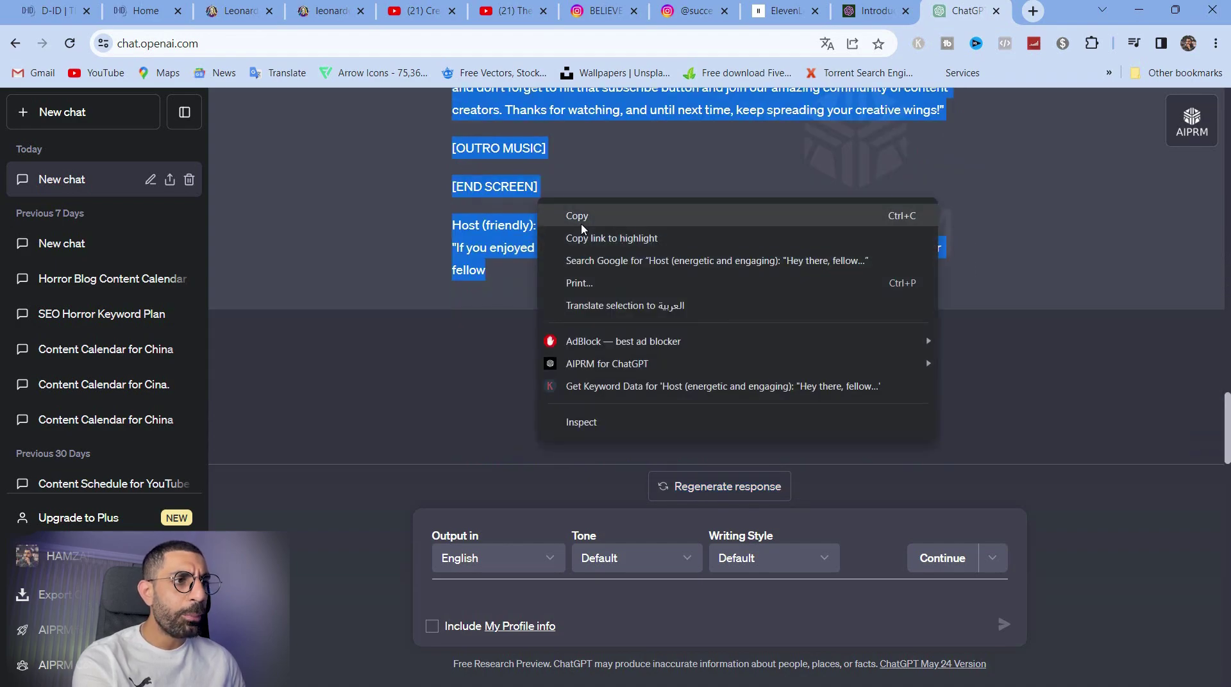
{"action": "left_click", "coordinate": [545, 209]}
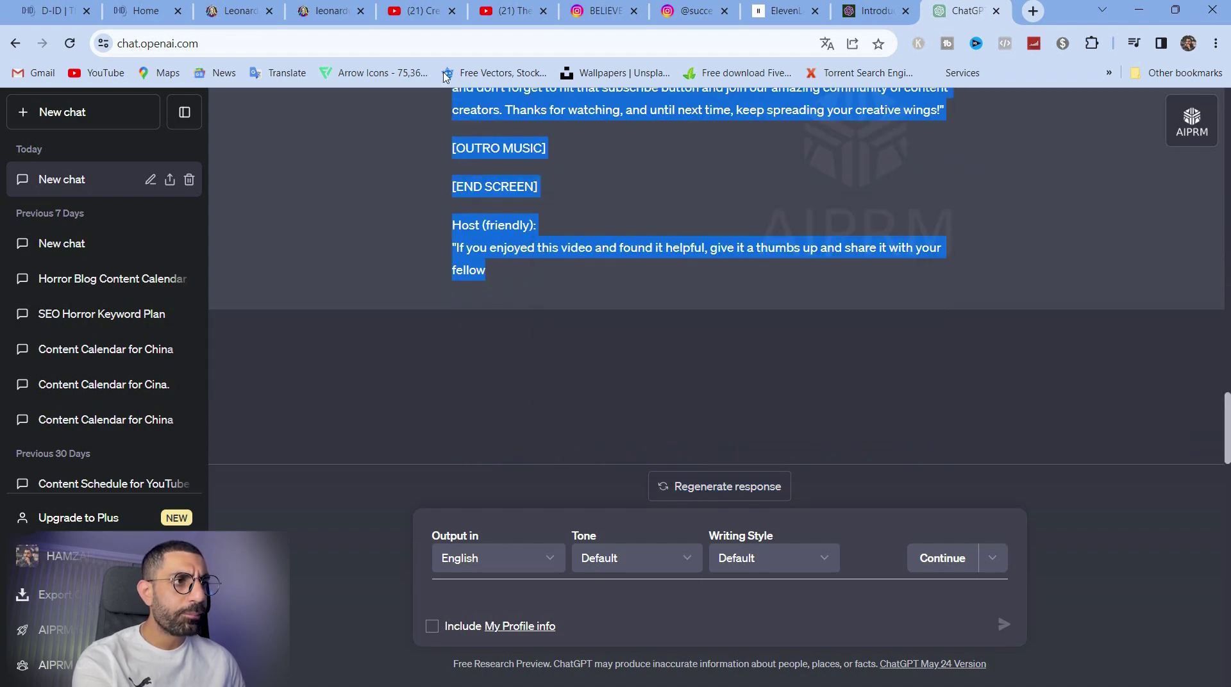
- Open Google Translate in a new tab, set English to Arabic translation, and paste the copied script as source text
{"action": "left_click", "coordinate": [1032, 11]}
{"action": "left_click", "coordinate": [277, 73]}
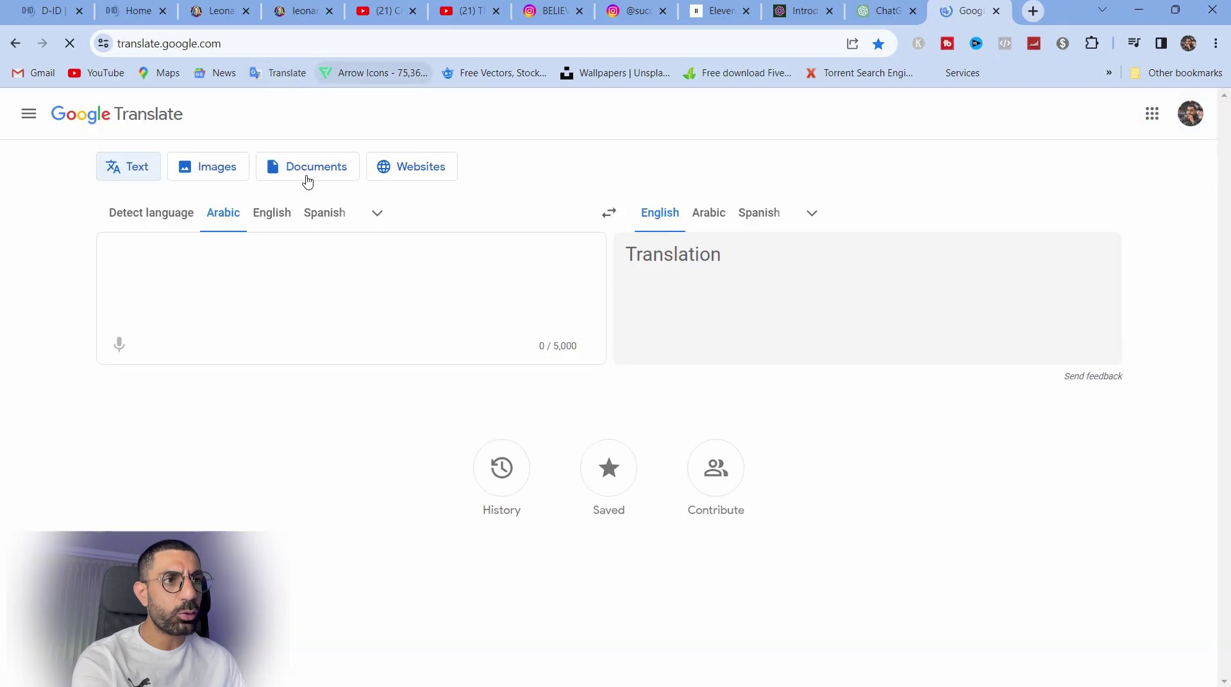
{"action": "left_click", "coordinate": [272, 213]}
{"action": "right_click", "coordinate": [138, 265]}
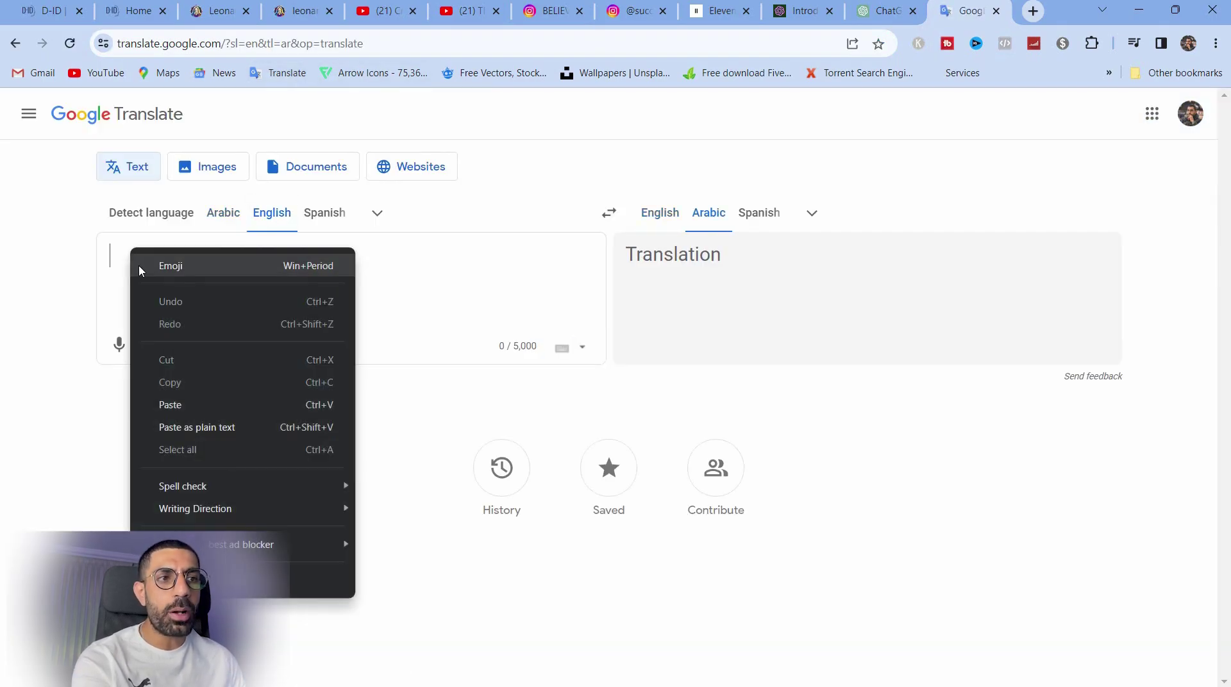
{"action": "left_click", "coordinate": [170, 407]}
- Delete the opening "Host (energetic and engaging):" line from the English source text
{"action": "scroll", "coordinate": [244, 411], "scroll_direction": "up", "scroll_amount": 20}
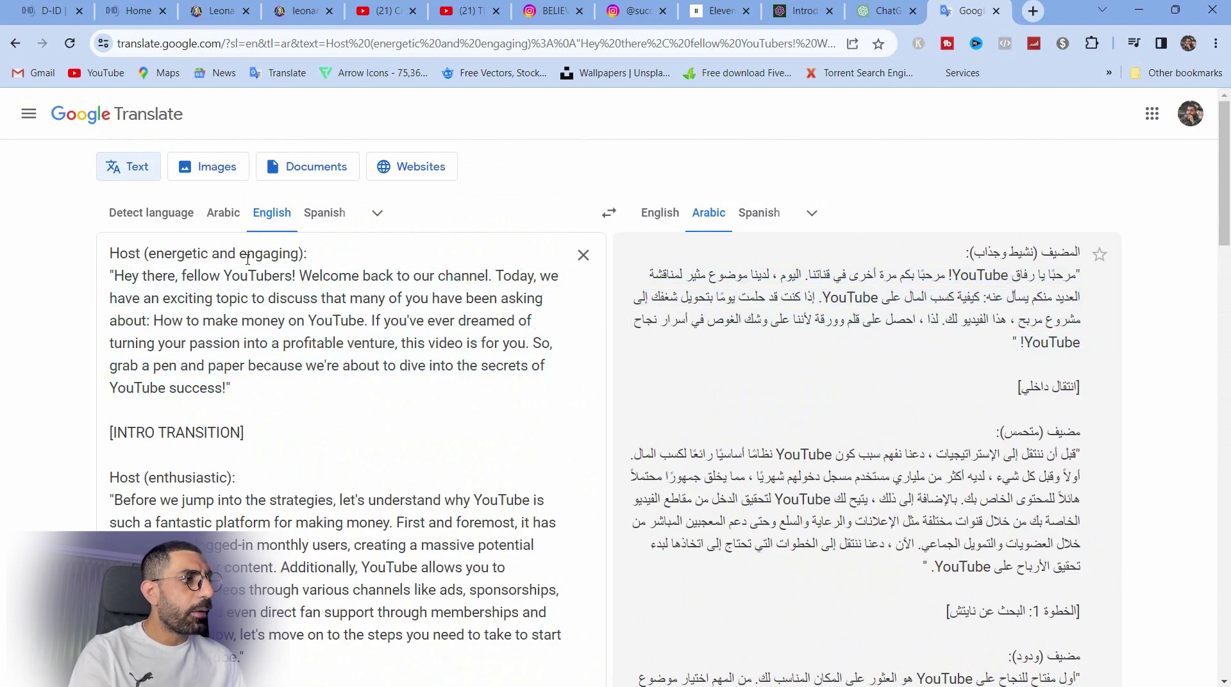
{"action": "triple_click", "coordinate": [243, 248]}
{"action": "key", "text": "BackSpace"}
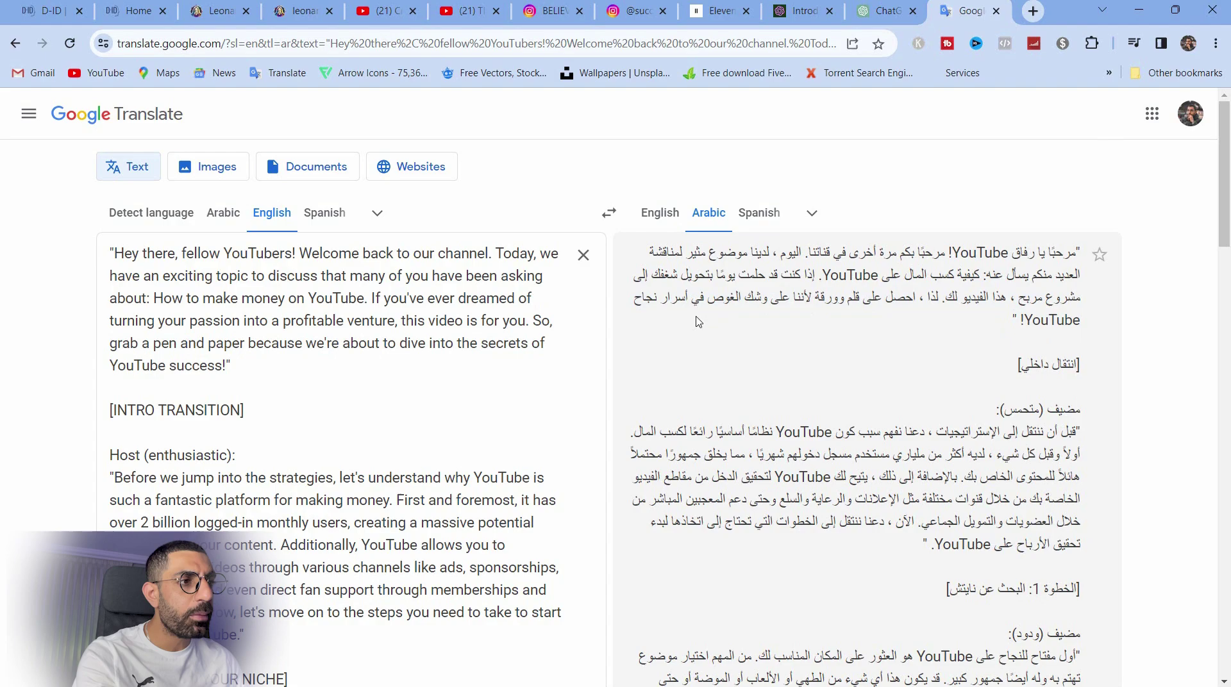
- Remove the "[INTRO TRANSITION]" heading and the "Host (enthusiastic):" line below it from the English source text
{"action": "scroll", "coordinate": [391, 346], "scroll_direction": "down", "scroll_amount": 1}
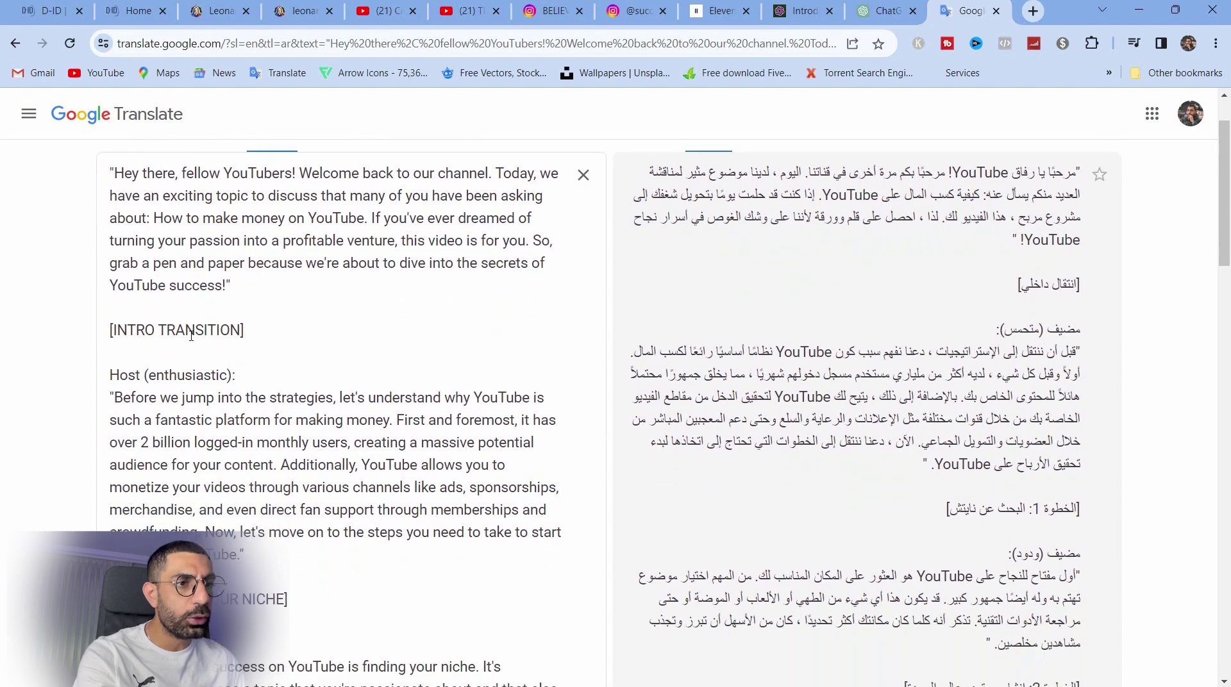
{"action": "triple_click", "coordinate": [185, 331]}
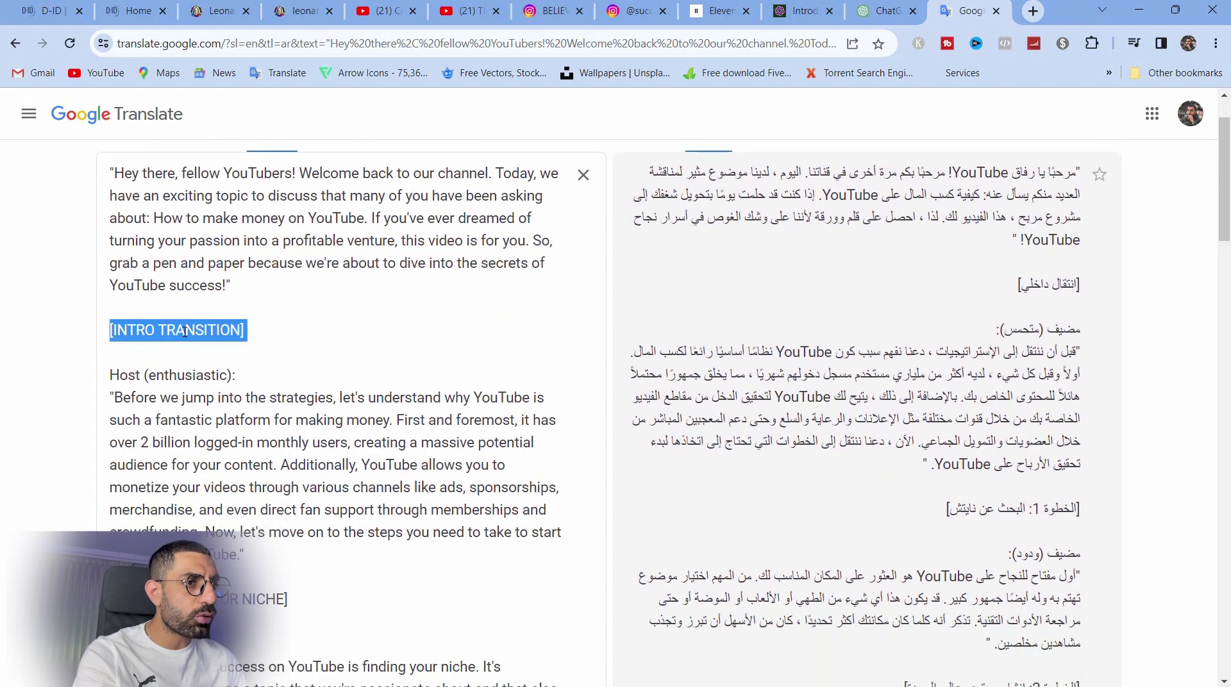
{"action": "key", "text": "BackSpace"}
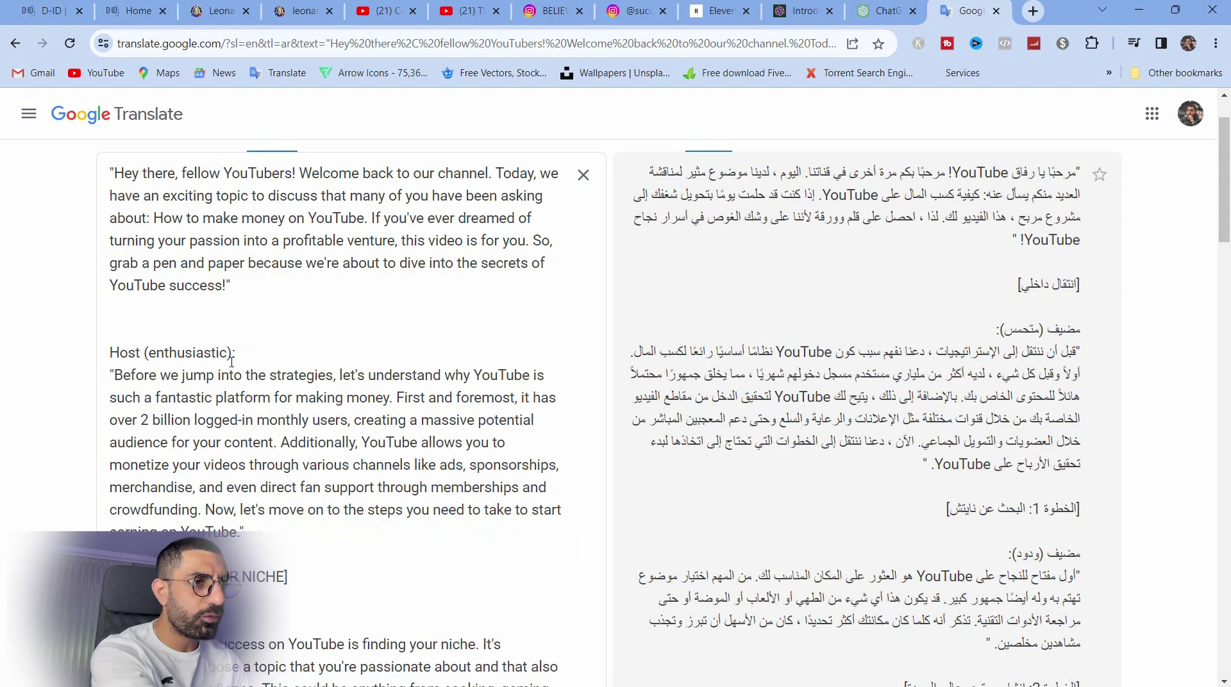
{"action": "triple_click", "coordinate": [190, 353]}
{"action": "key", "text": "BackSpace"}
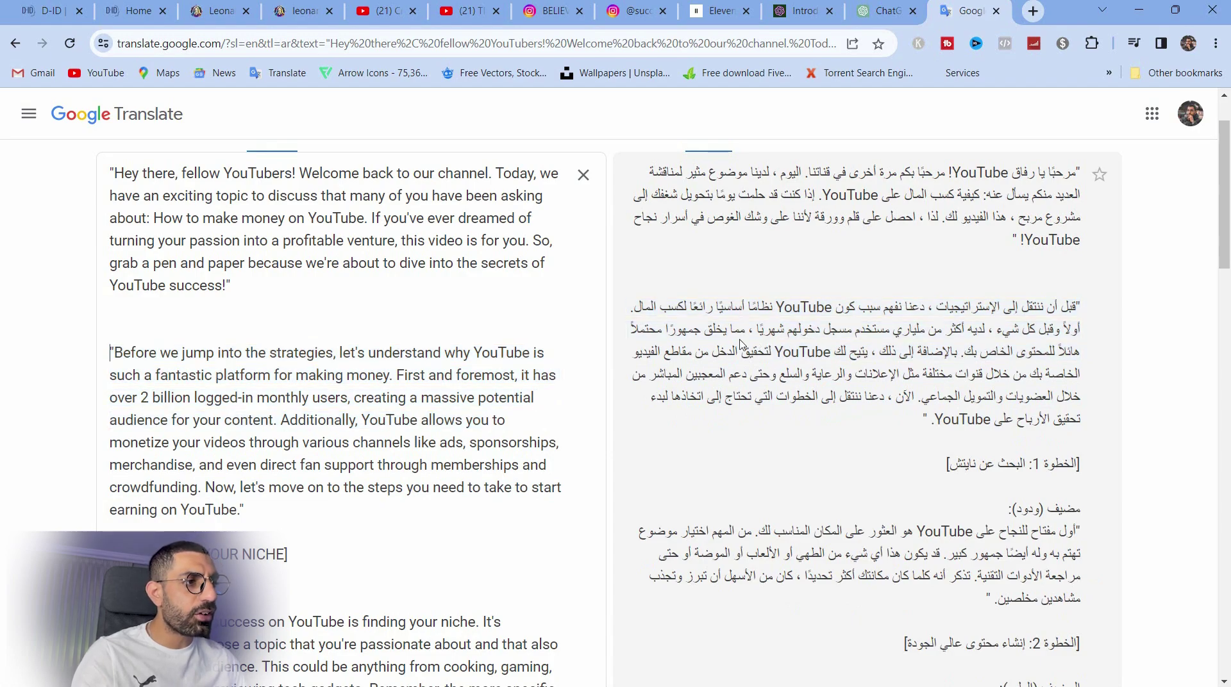
- Review the script's step sections alongside their Arabic translation, checking the spoken text against the headings and host cues
{"action": "scroll", "coordinate": [673, 346], "scroll_direction": "down", "scroll_amount": 1}
{"action": "scroll", "coordinate": [981, 391], "scroll_direction": "down", "scroll_amount": 2}
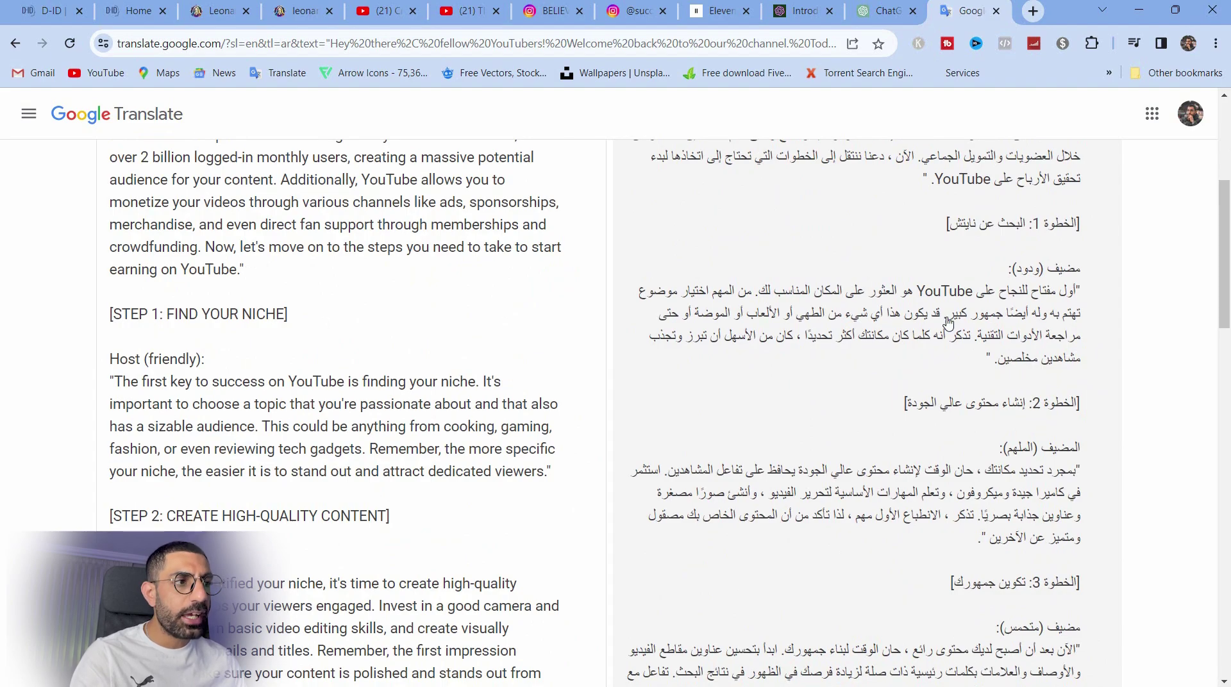
{"action": "scroll", "coordinate": [743, 288], "scroll_direction": "down", "scroll_amount": 2}
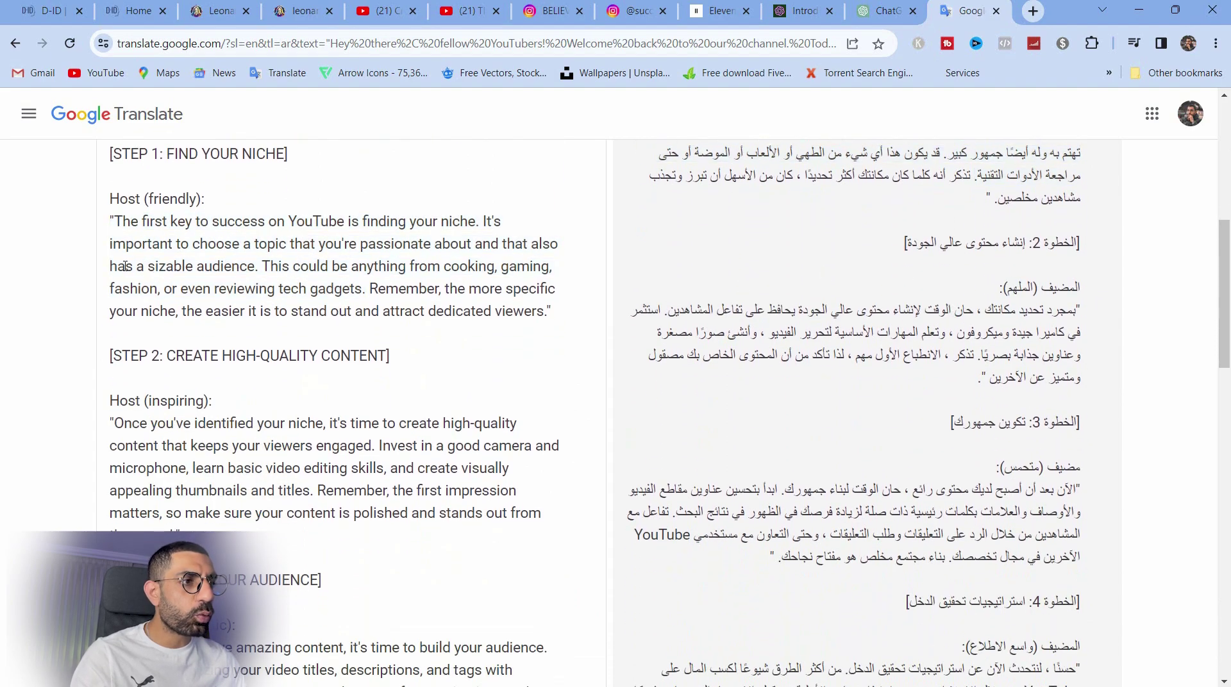
{"action": "left_click_drag", "start_coordinate": [114, 222], "coordinate": [487, 329]}
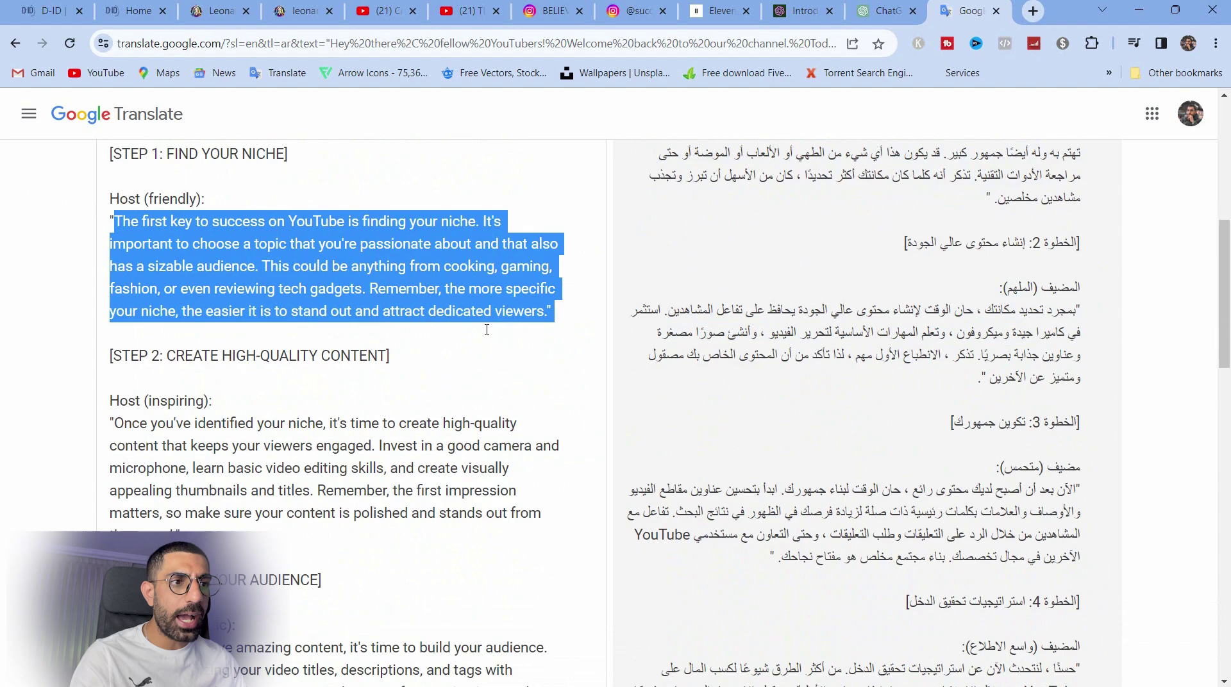
{"action": "scroll", "coordinate": [250, 371], "scroll_direction": "down", "scroll_amount": 1}
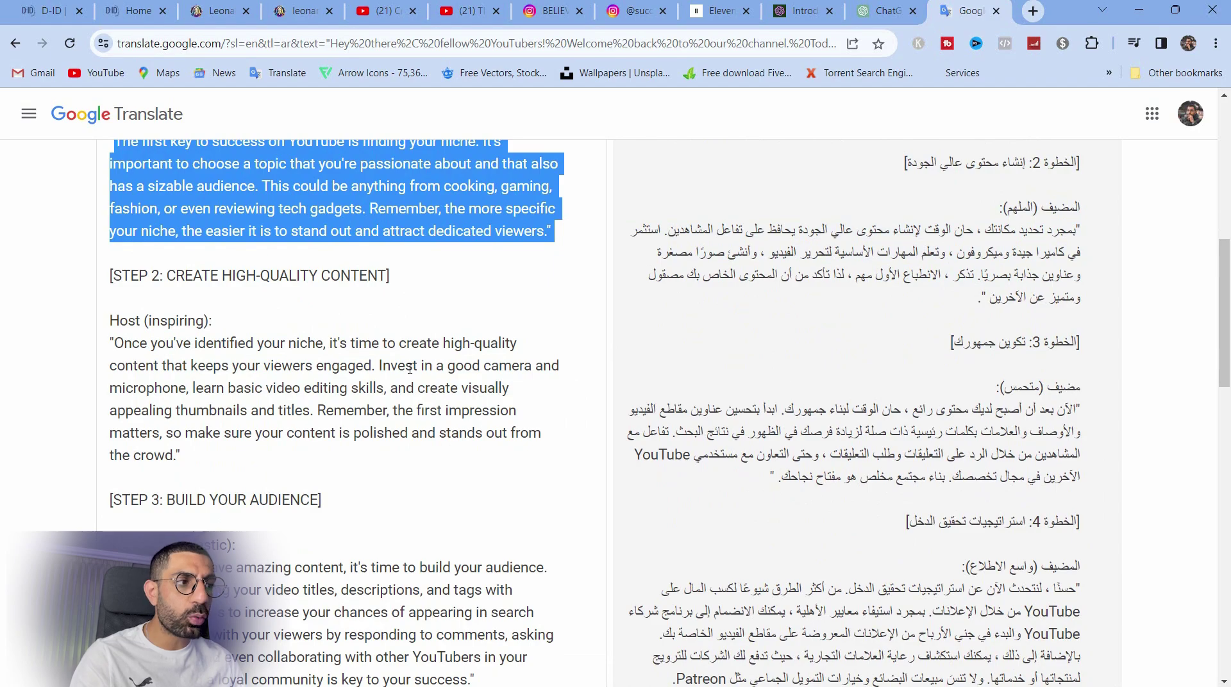
{"action": "scroll", "coordinate": [492, 377], "scroll_direction": "down", "scroll_amount": 1}
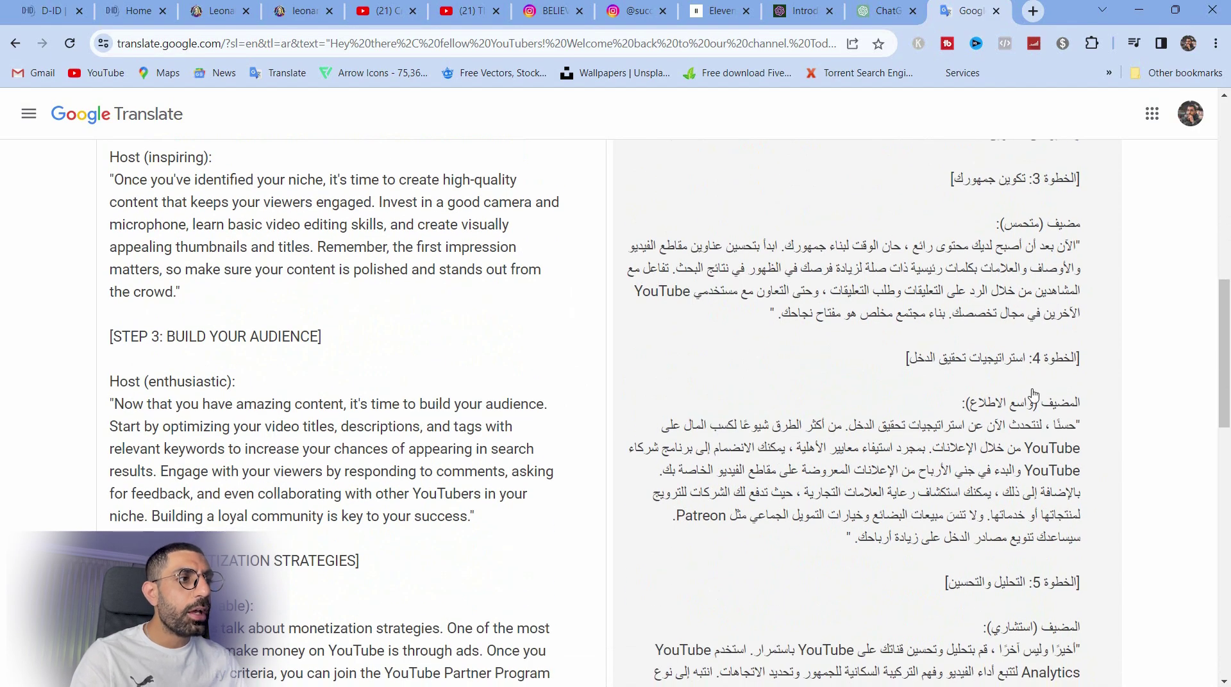
- Copy the English source text from the opening "Hey there, fellow YouTubers!" paragraph through the end of the STEP 5 section
{"action": "scroll", "coordinate": [1031, 397], "scroll_direction": "down", "scroll_amount": 3}
{"action": "scroll", "coordinate": [1031, 398], "scroll_direction": "down", "scroll_amount": 3}
{"action": "scroll", "coordinate": [302, 595], "scroll_direction": "down", "scroll_amount": 1}
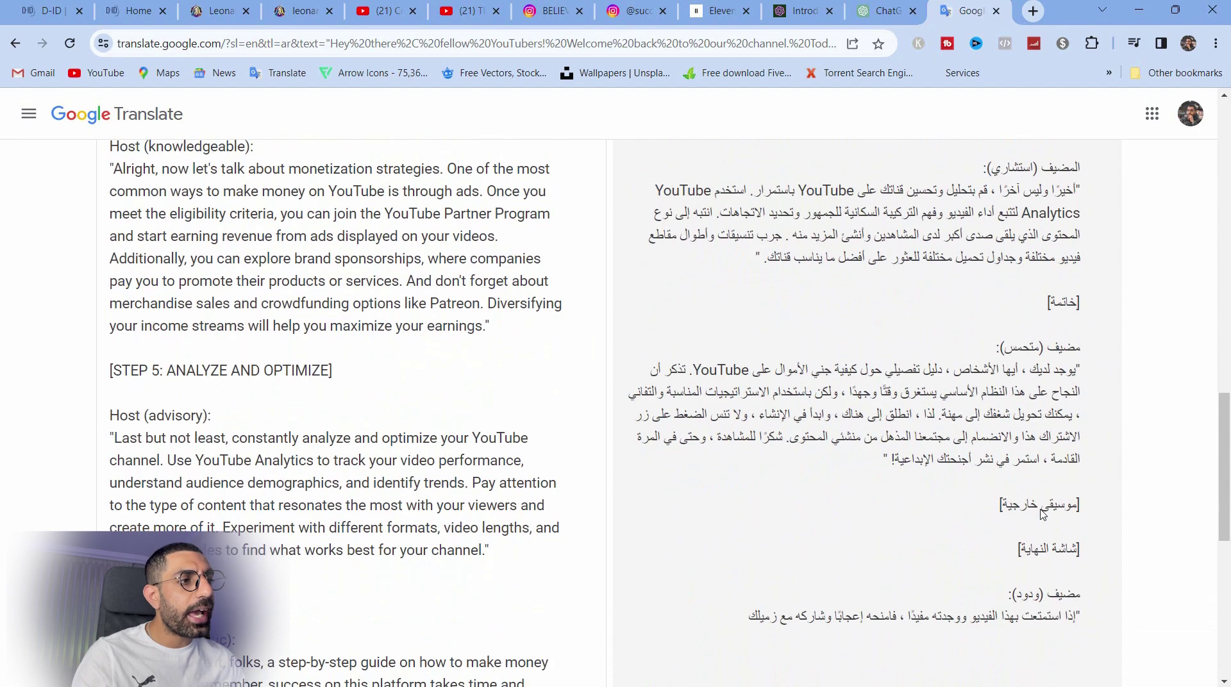
{"action": "scroll", "coordinate": [302, 595], "scroll_direction": "down", "scroll_amount": 2}
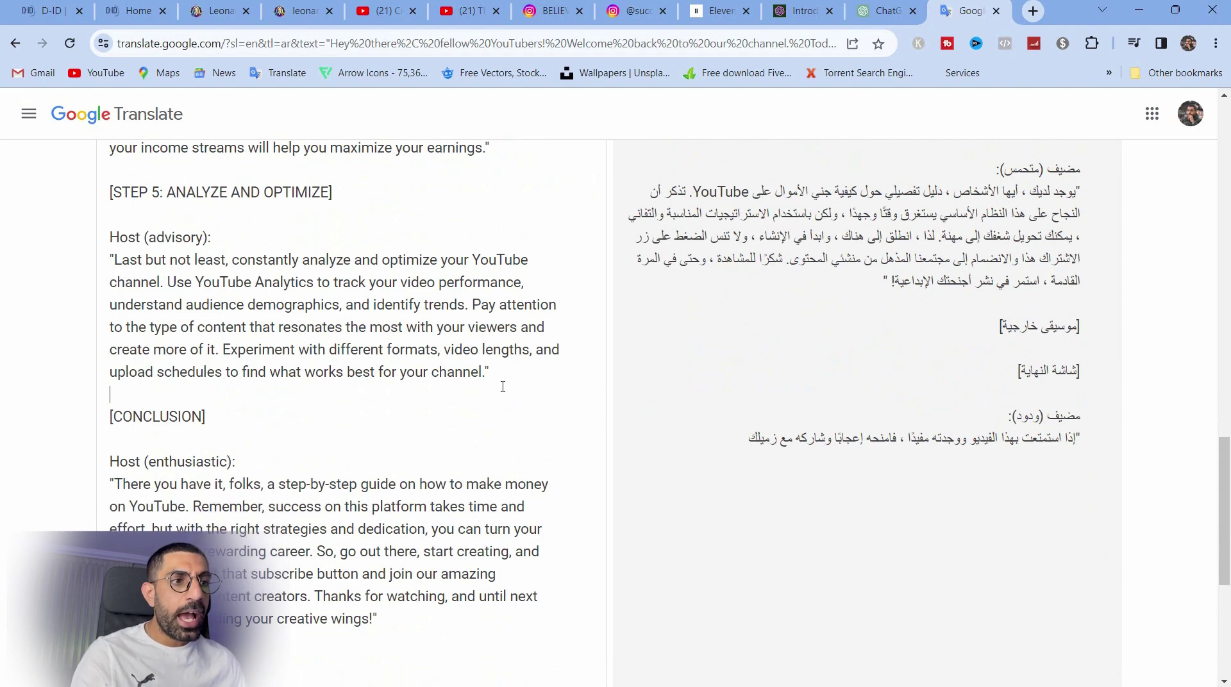
{"action": "left_click_drag", "start_coordinate": [503, 386], "coordinate": [103, 260]}
{"action": "right_click", "coordinate": [230, 305]}
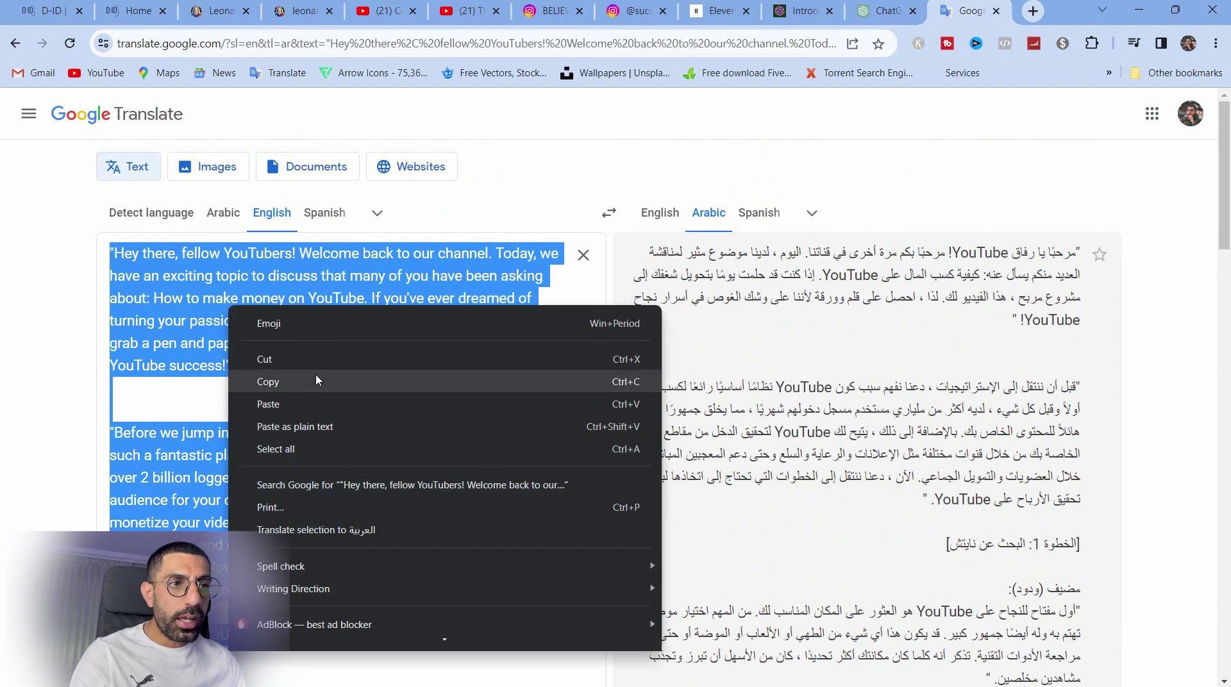
{"action": "left_click", "coordinate": [313, 378]}
- Switch to ElevenLabs and start a new Voice Design voice in VoiceLab
{"action": "left_click", "coordinate": [718, 11]}
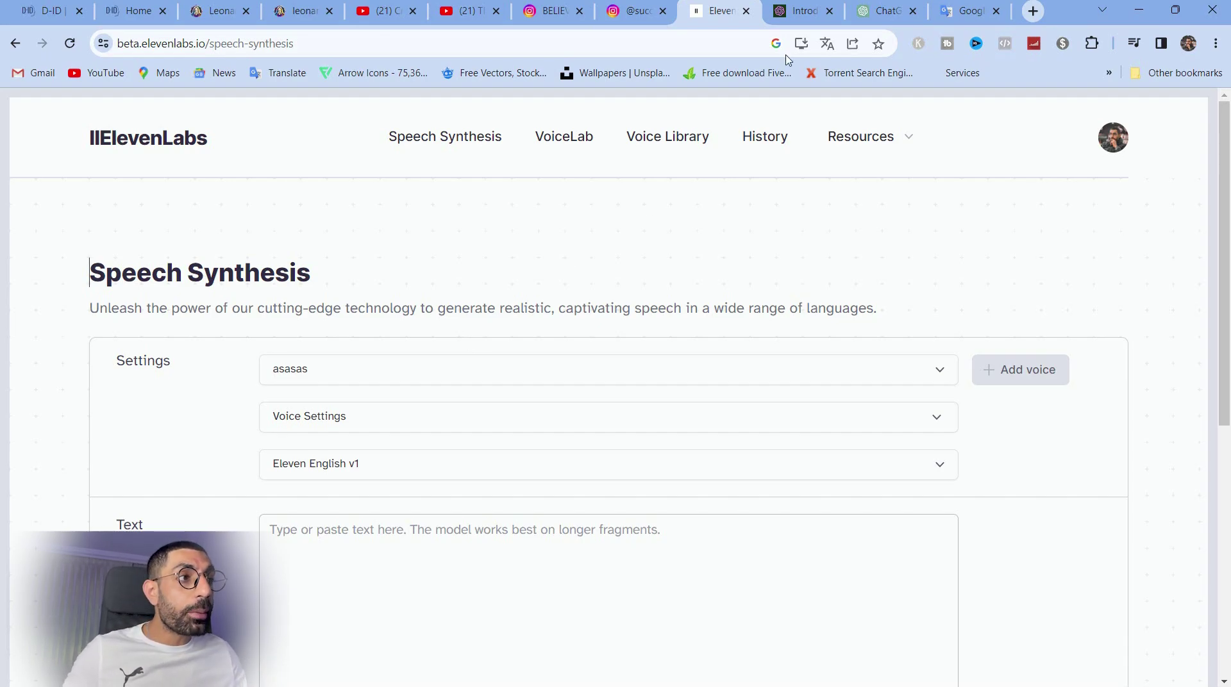
{"action": "left_click", "coordinate": [967, 11]}
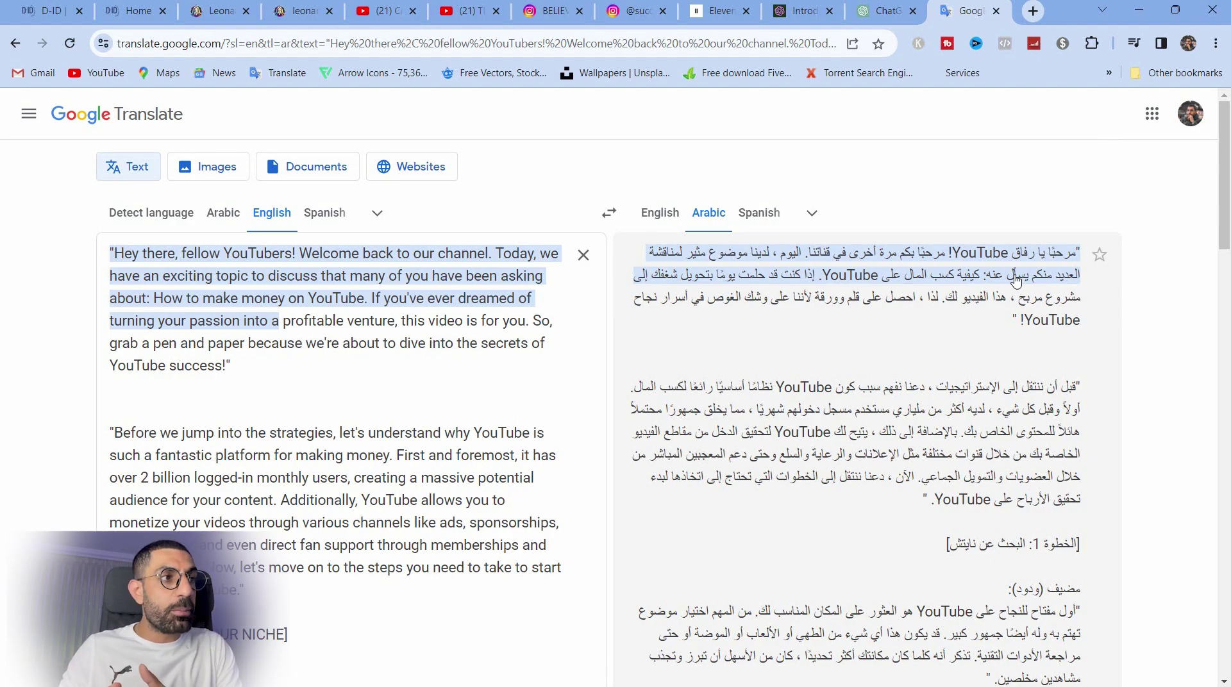
{"action": "left_click", "coordinate": [696, 15]}
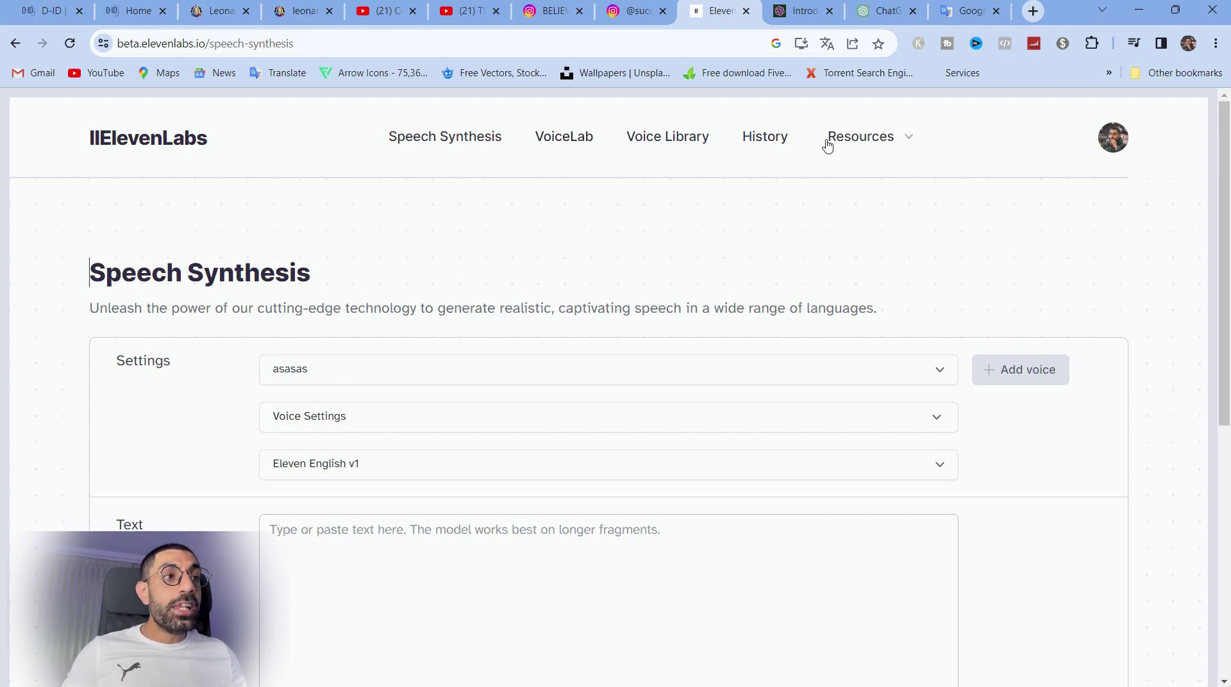
{"action": "left_click", "coordinate": [554, 138]}
{"action": "scroll", "coordinate": [448, 353], "scroll_direction": "down", "scroll_amount": 3}
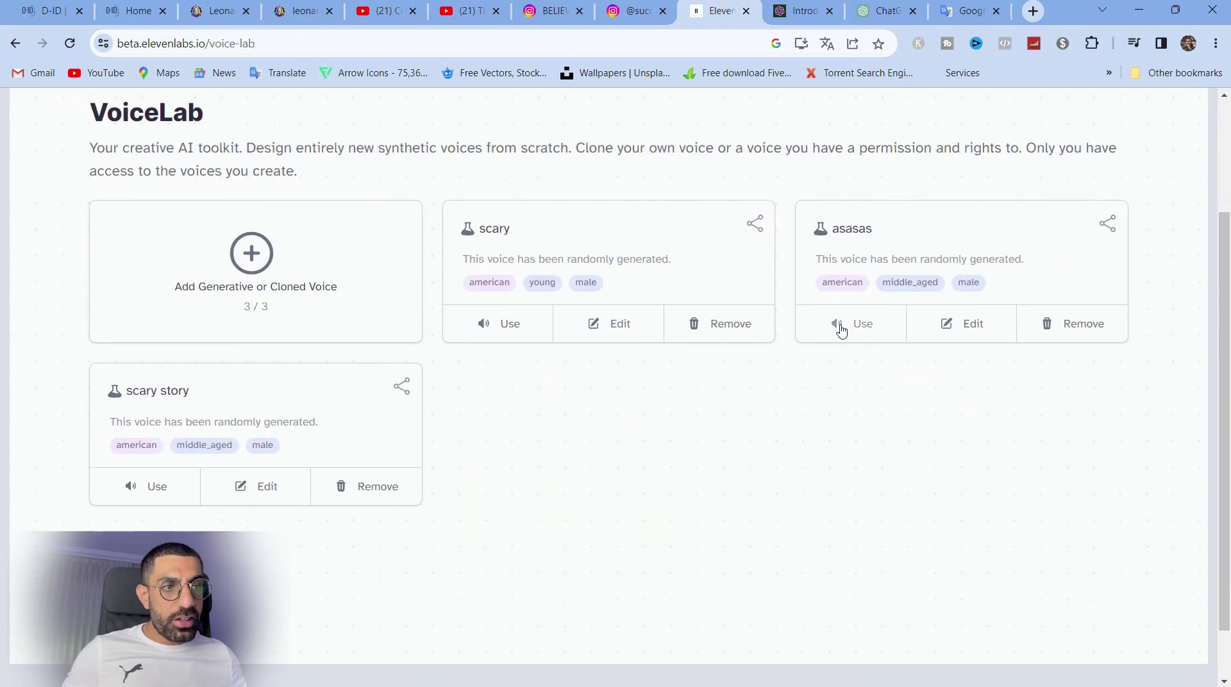
{"action": "left_click", "coordinate": [254, 260]}
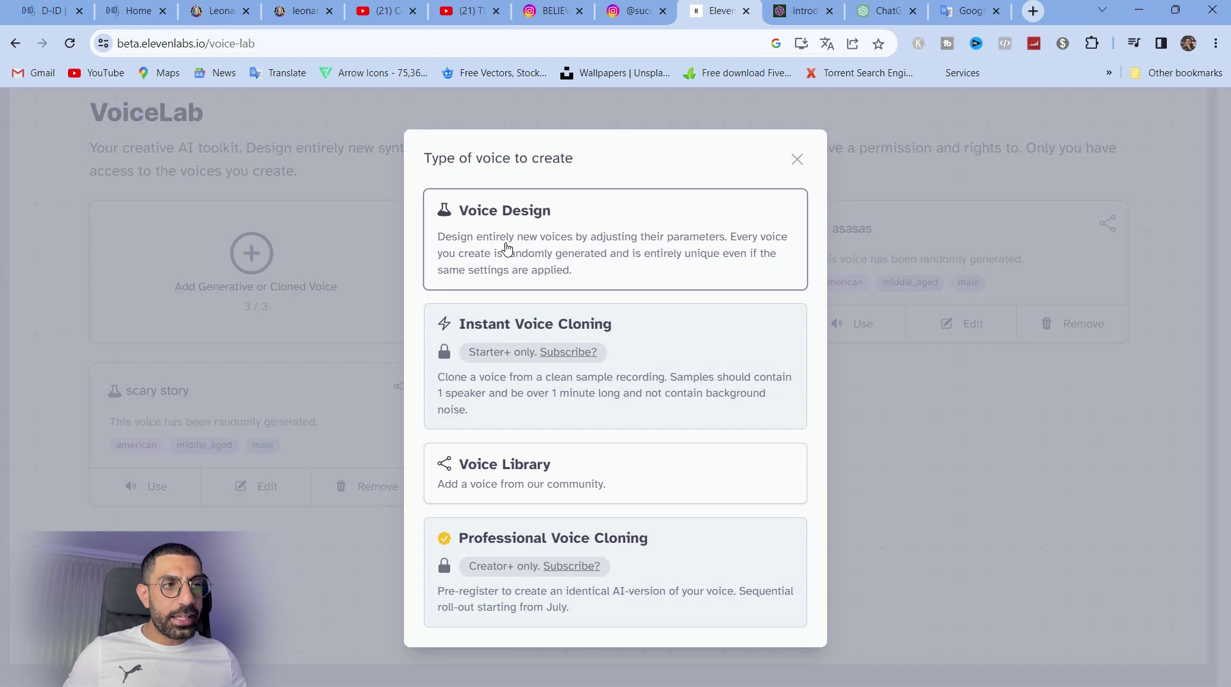
{"action": "left_click", "coordinate": [506, 248]}
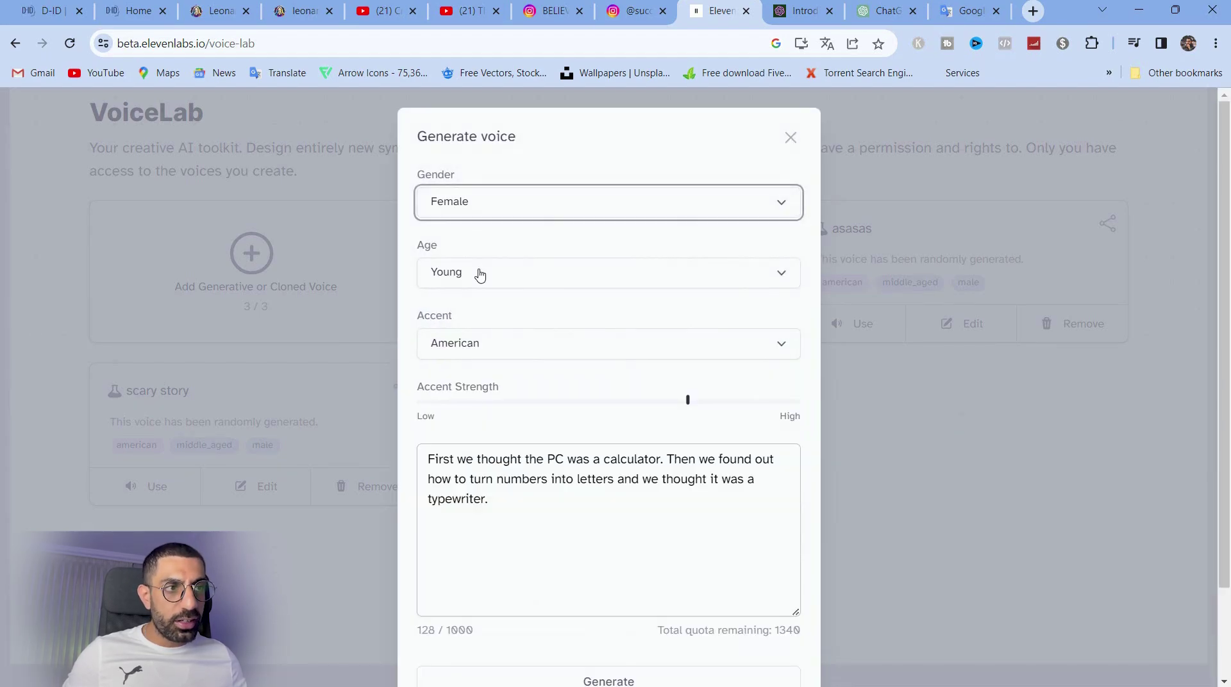
- Set the new voice's gender to Male, age to Middle Aged and accent to American
{"action": "left_click", "coordinate": [500, 221]}
{"action": "left_click", "coordinate": [476, 261]}
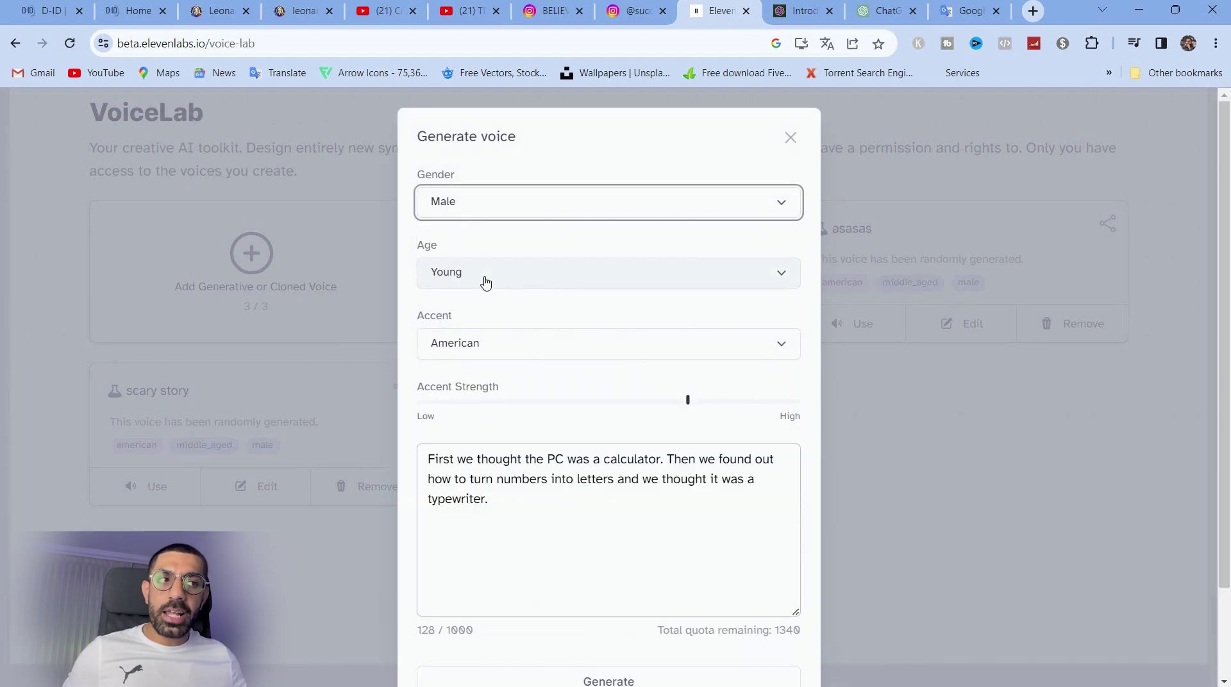
{"action": "left_click", "coordinate": [485, 277]}
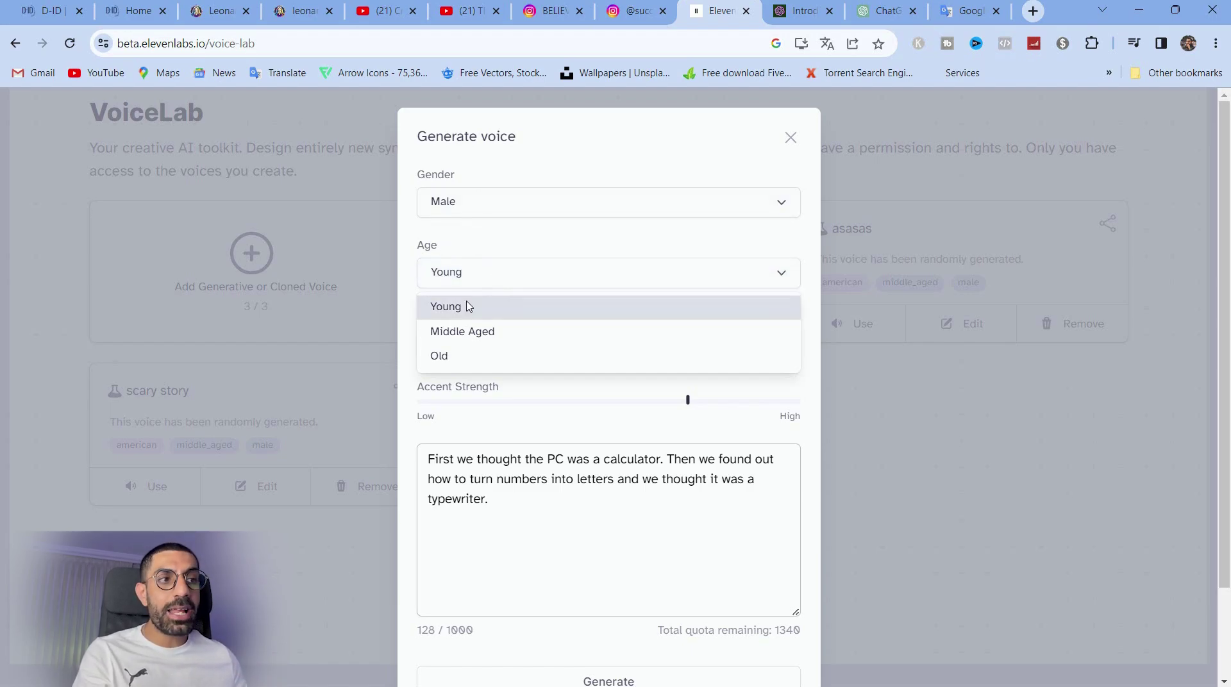
{"action": "left_click", "coordinate": [481, 337]}
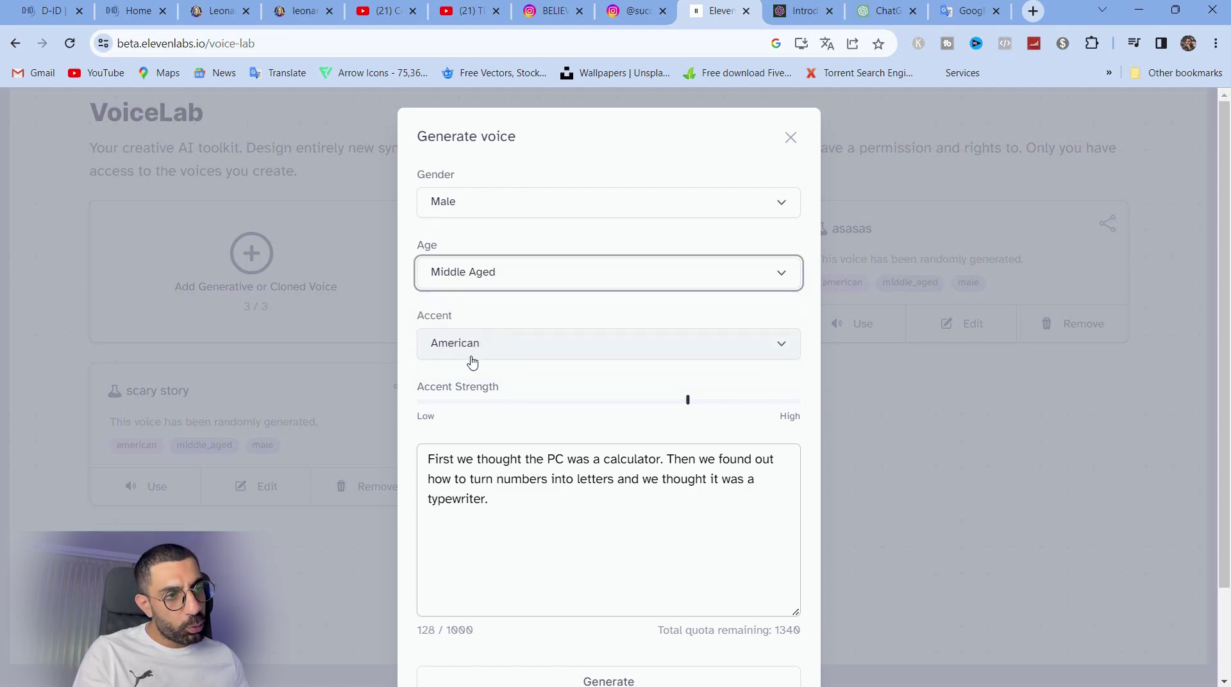
{"action": "left_click", "coordinate": [475, 349]}
{"action": "left_click", "coordinate": [475, 378]}
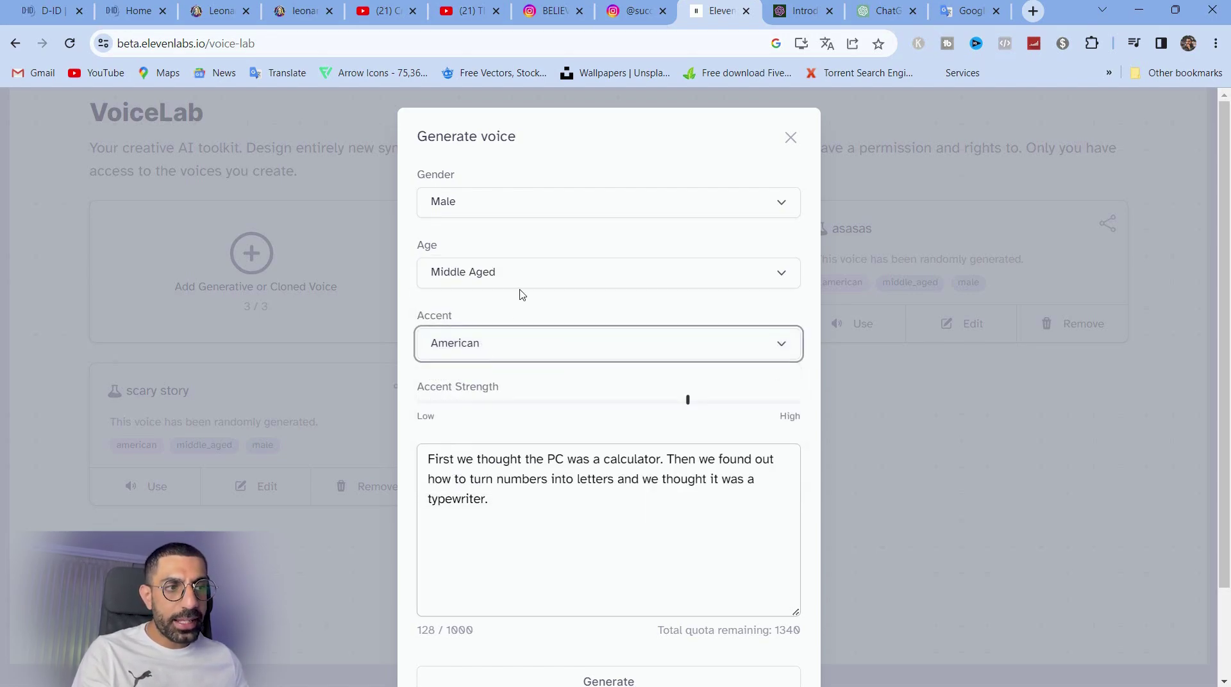
- Replace the default sample text of the new voice with "\"
{"action": "scroll", "coordinate": [503, 382], "scroll_direction": "down", "scroll_amount": 2}
{"action": "triple_click", "coordinate": [505, 379]}
{"action": "type", "text": "\\"}
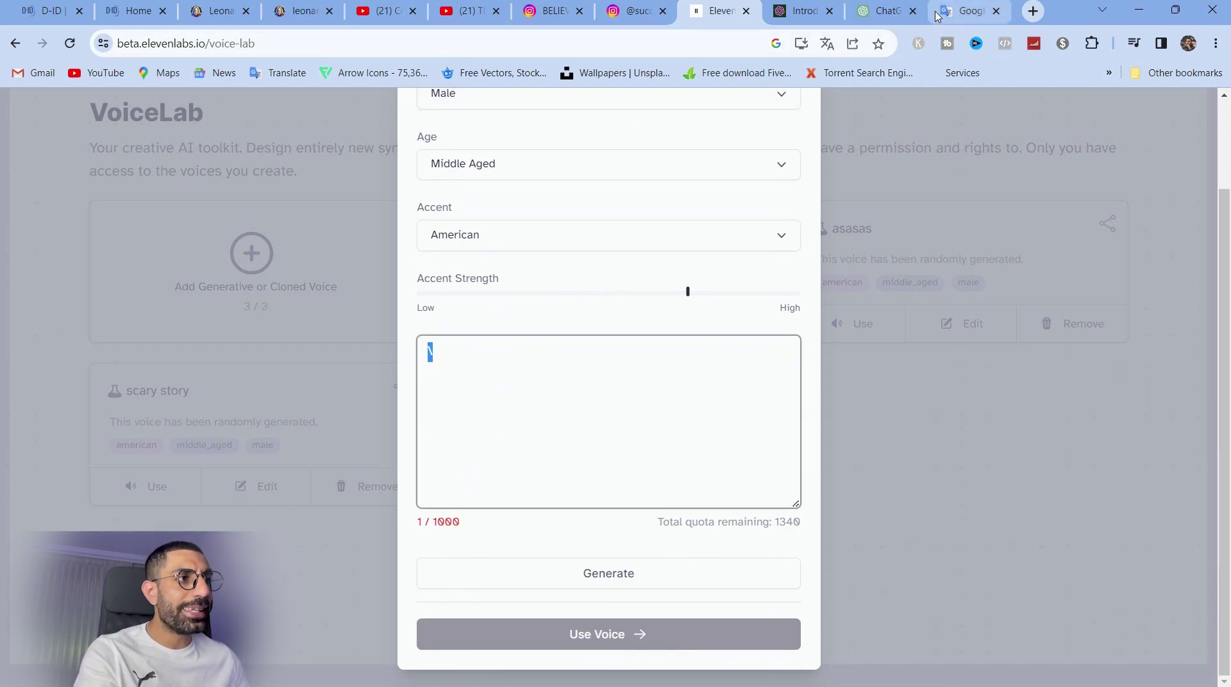
- Switch to ChatGPT and copy the script from "Hey there, fellow YouTubers!" through the "[INTRO TRANSITION]" heading
{"action": "left_click", "coordinate": [888, 13]}
{"action": "scroll", "coordinate": [498, 267], "scroll_direction": "up", "scroll_amount": 15}
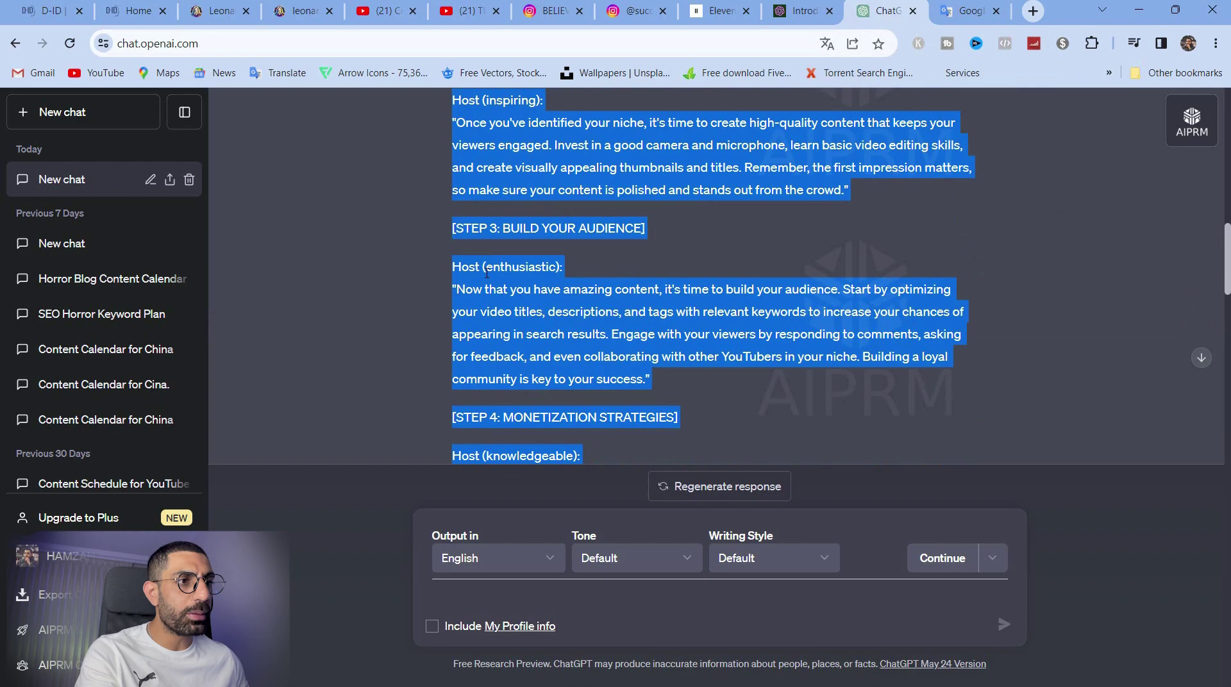
{"action": "left_click", "coordinate": [447, 286]}
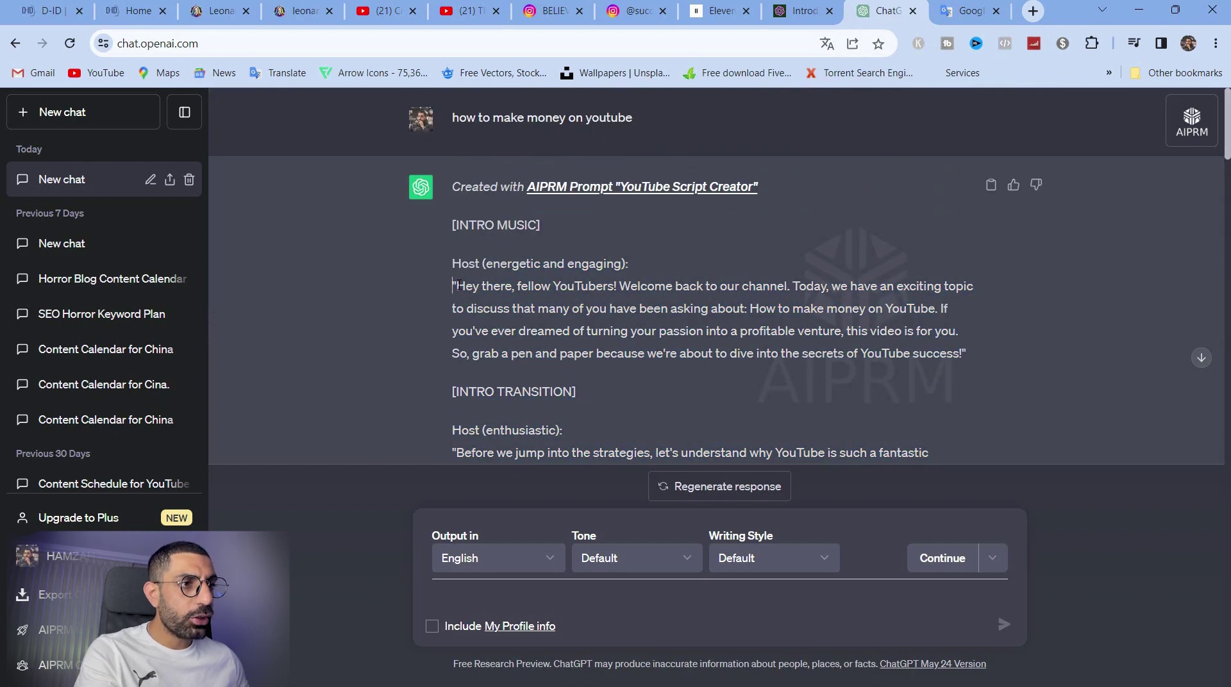
{"action": "left_click_drag", "start_coordinate": [453, 286], "coordinate": [576, 392]}
{"action": "right_click", "coordinate": [857, 312]}
{"action": "left_click", "coordinate": [878, 327]}
- Return to ElevenLabs and paste the copied intro over the placeholder character as the new voice's sample text
{"action": "left_click", "coordinate": [957, 11]}
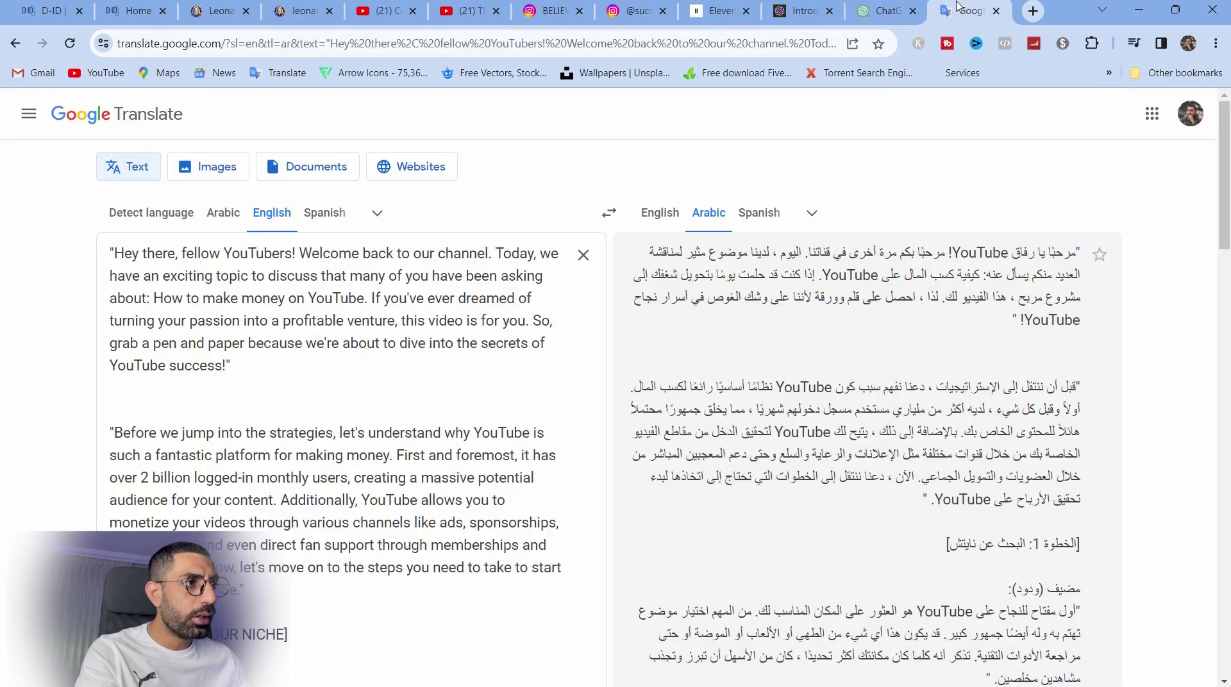
{"action": "left_click", "coordinate": [716, 11]}
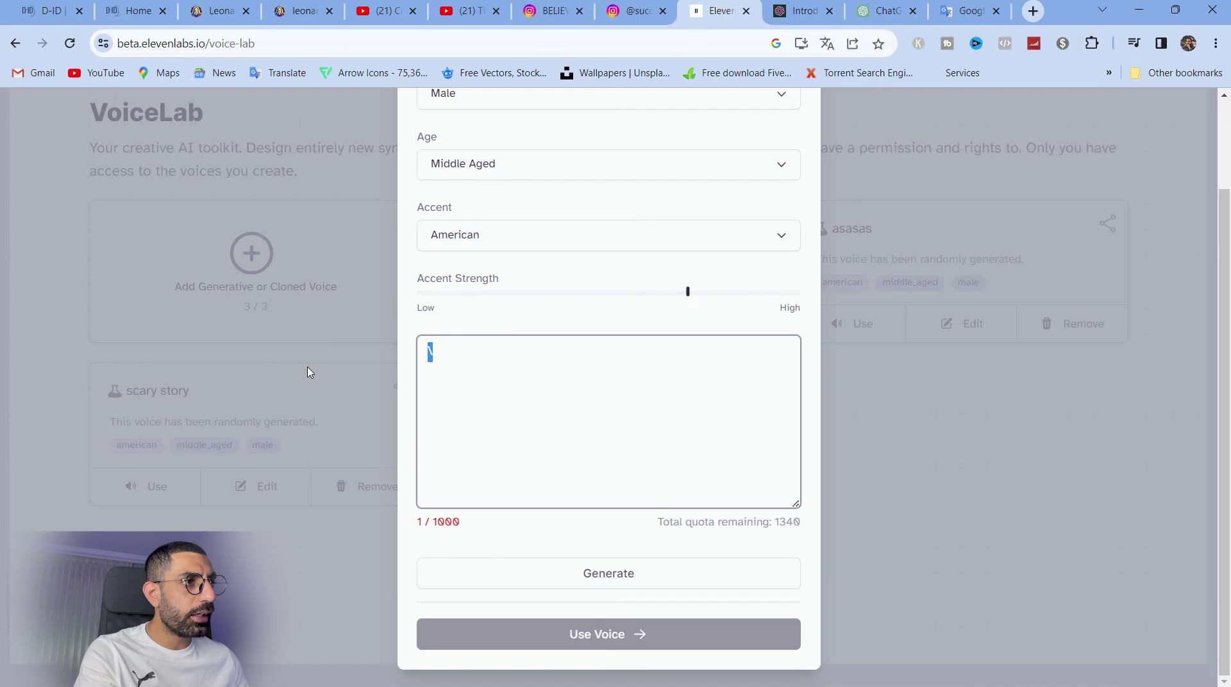
{"action": "right_click", "coordinate": [440, 349]}
{"action": "left_click", "coordinate": [502, 452]}
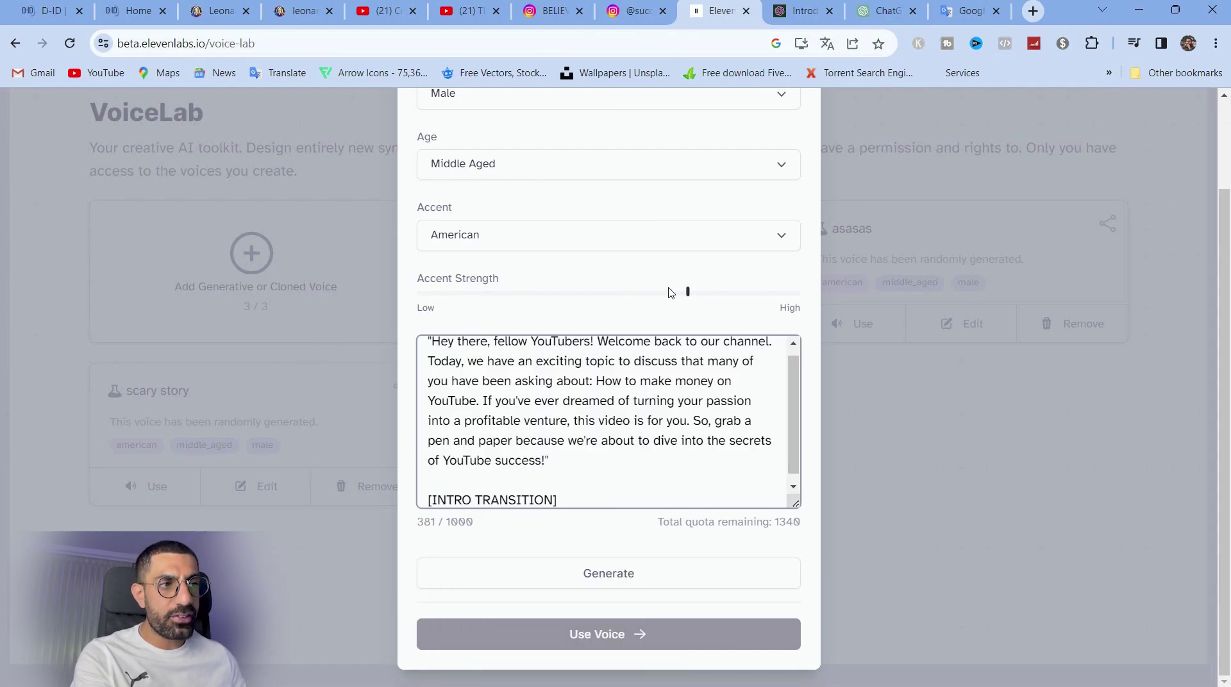
- Raise the accent strength close to High and generate the voice sample from the pasted intro
{"action": "left_click_drag", "start_coordinate": [690, 294], "coordinate": [764, 306]}
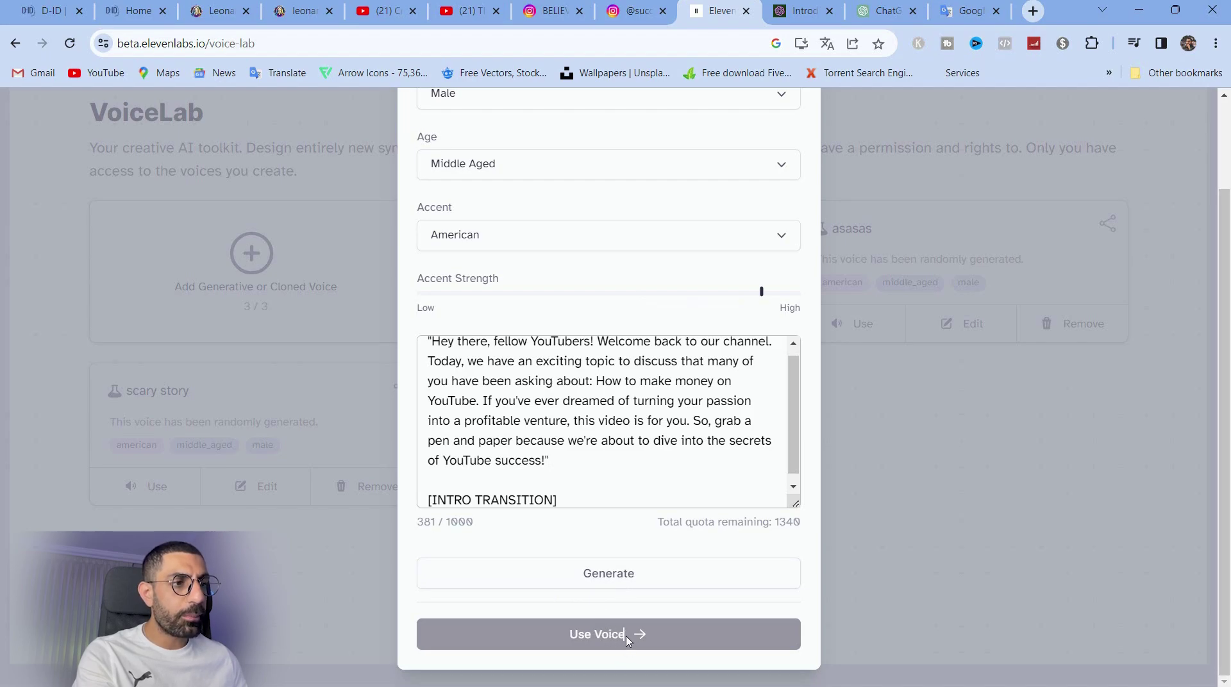
{"action": "left_click", "coordinate": [614, 581]}
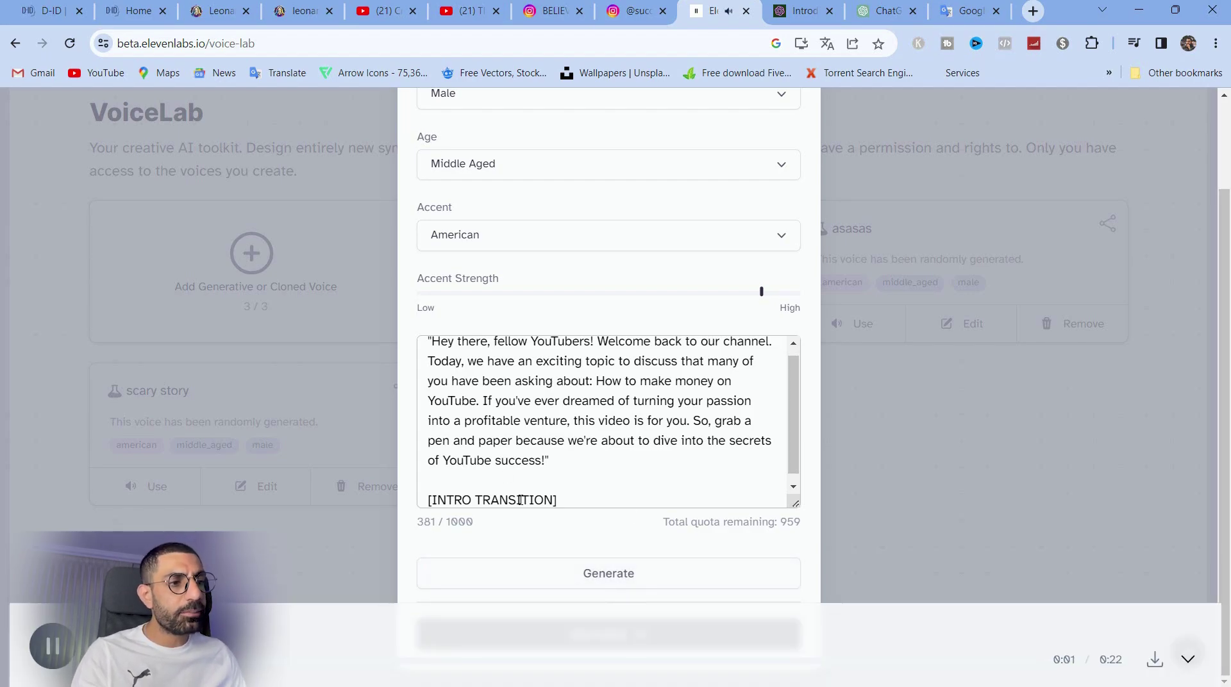
{"action": "scroll", "coordinate": [635, 509], "scroll_direction": "up", "scroll_amount": 2}
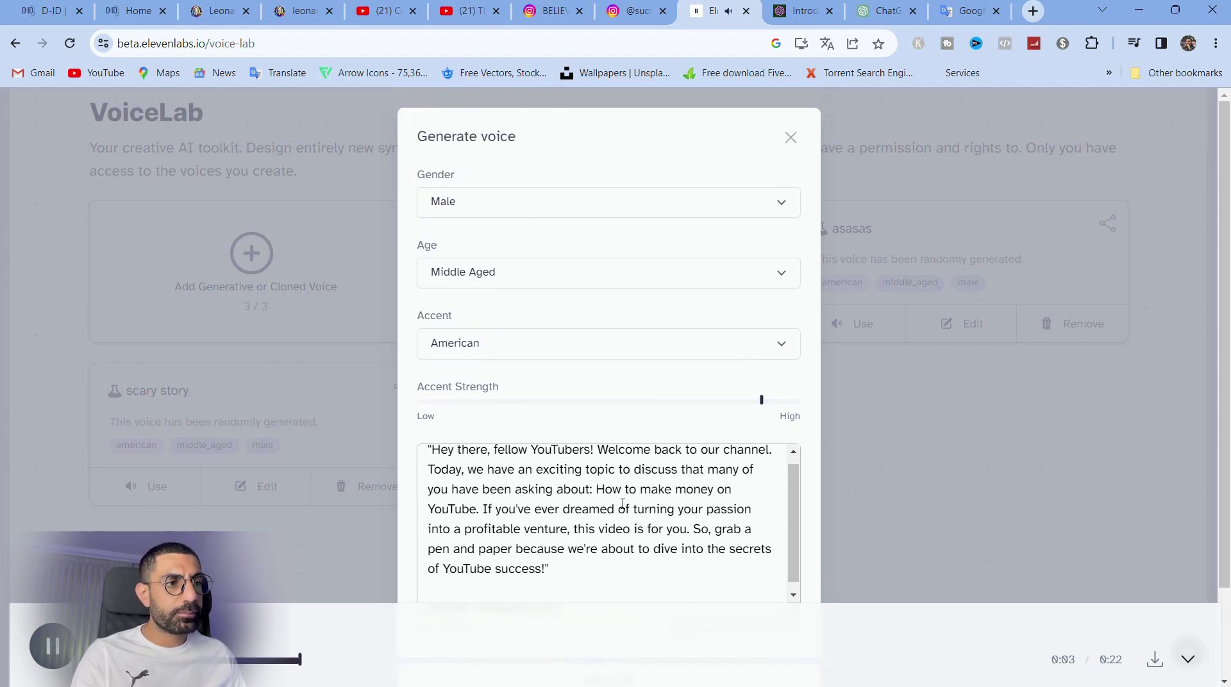
{"action": "scroll", "coordinate": [545, 475], "scroll_direction": "down", "scroll_amount": 1}
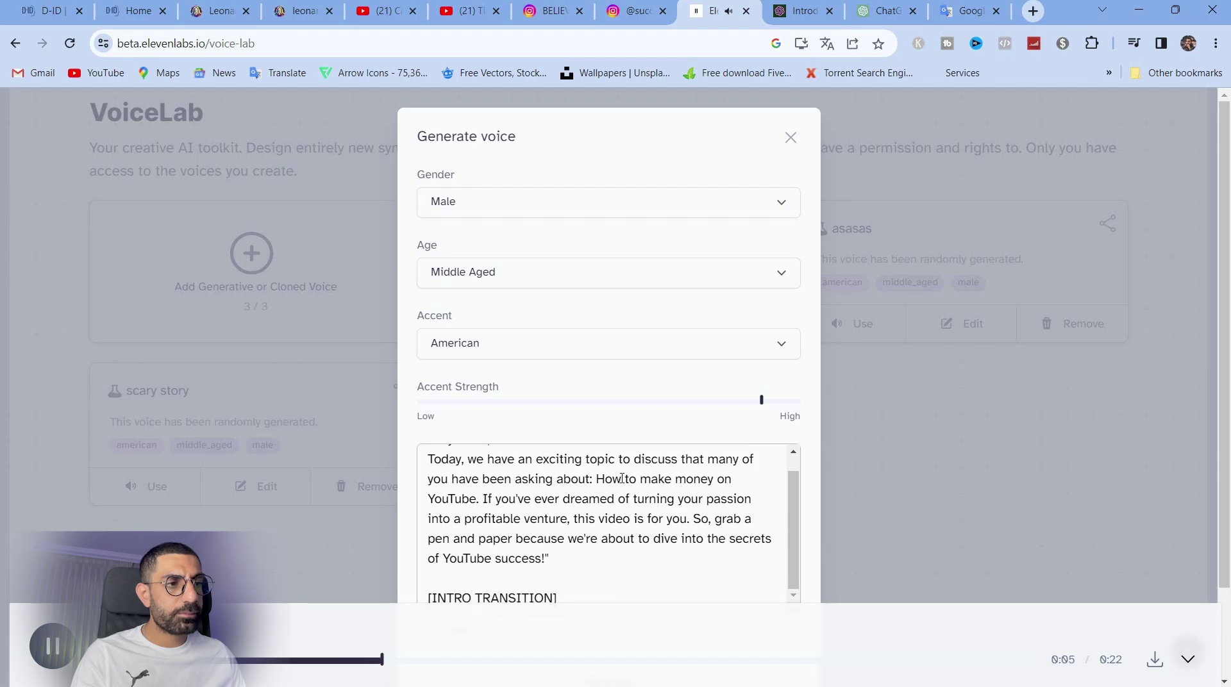
{"action": "scroll", "coordinate": [627, 478], "scroll_direction": "down", "scroll_amount": 1}
{"action": "scroll", "coordinate": [627, 478], "scroll_direction": "down", "scroll_amount": 1}
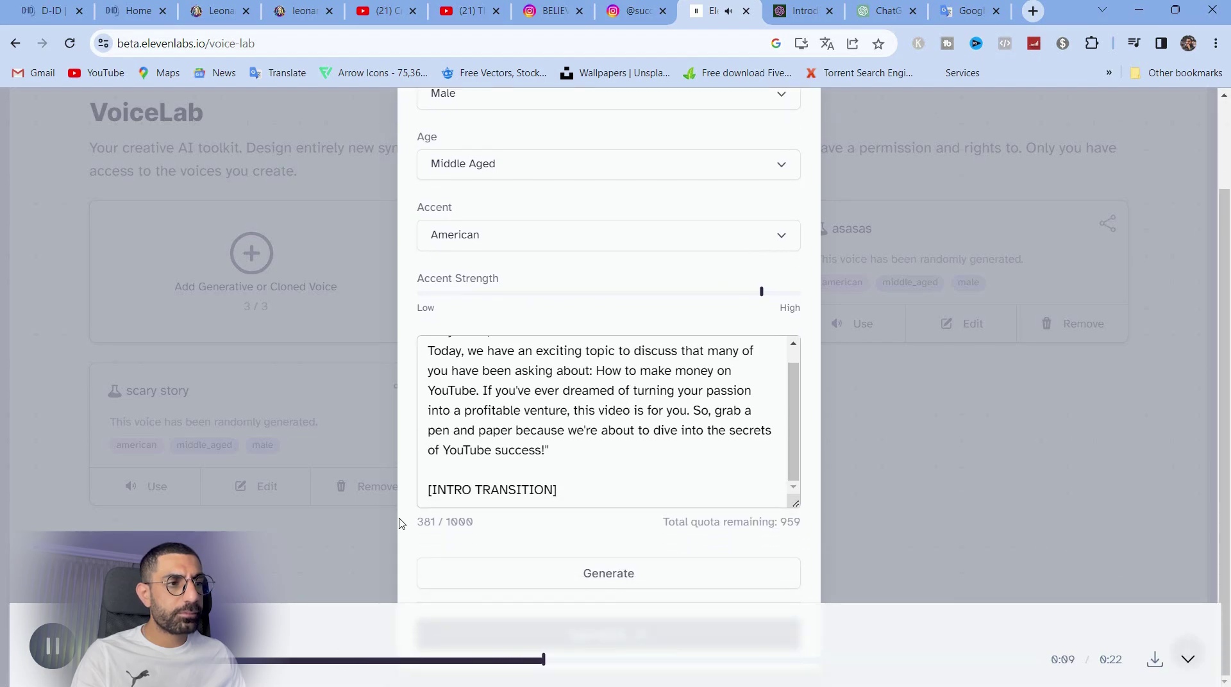
- Pause the generated voice sample and download its audio, leaving the voice generation dialog
{"action": "left_click", "coordinate": [59, 646]}
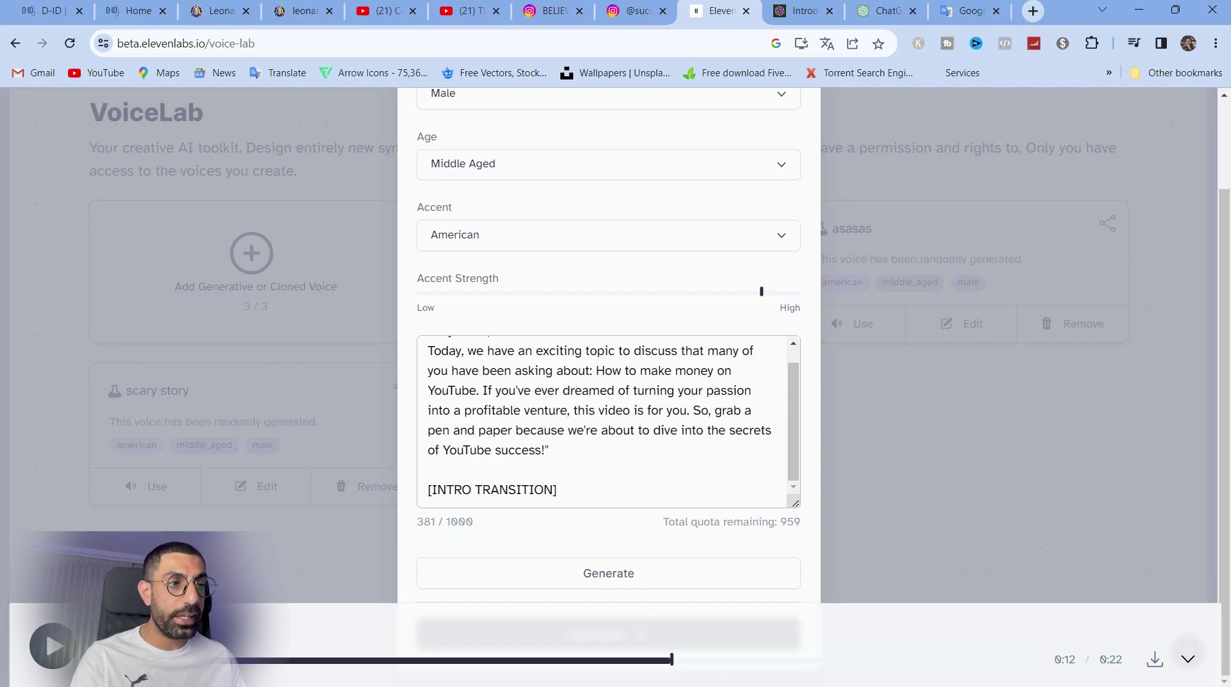
{"action": "left_click", "coordinate": [1155, 664]}
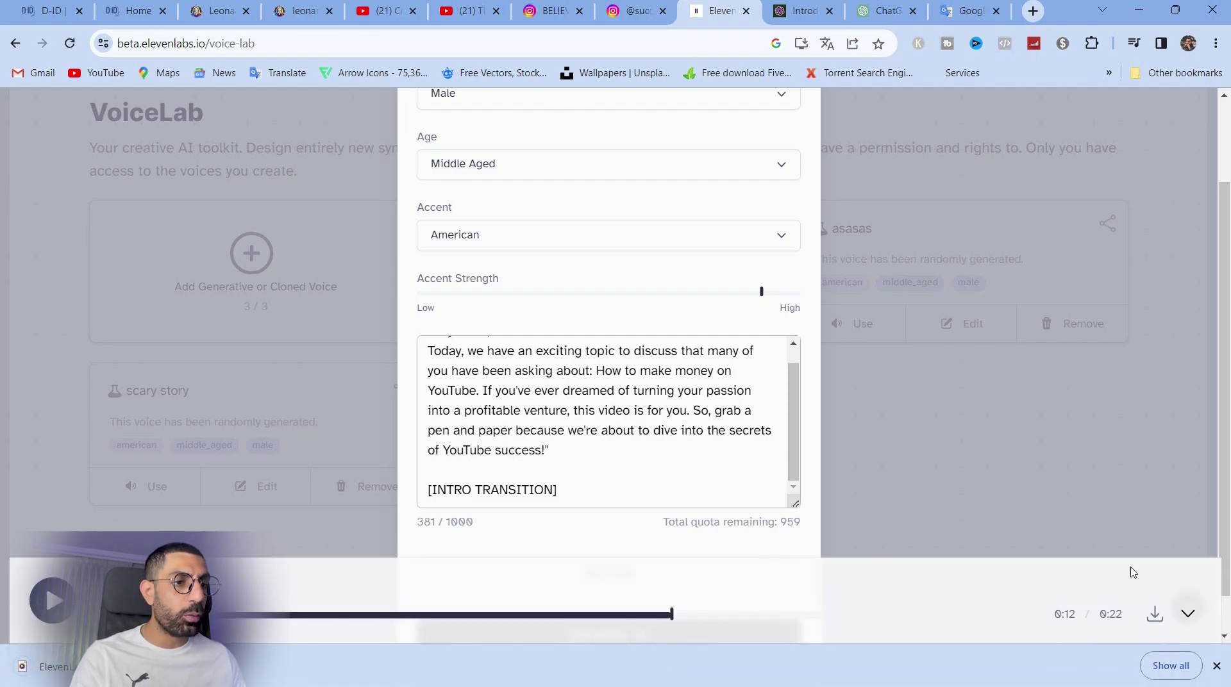
{"action": "left_click", "coordinate": [1102, 500]}
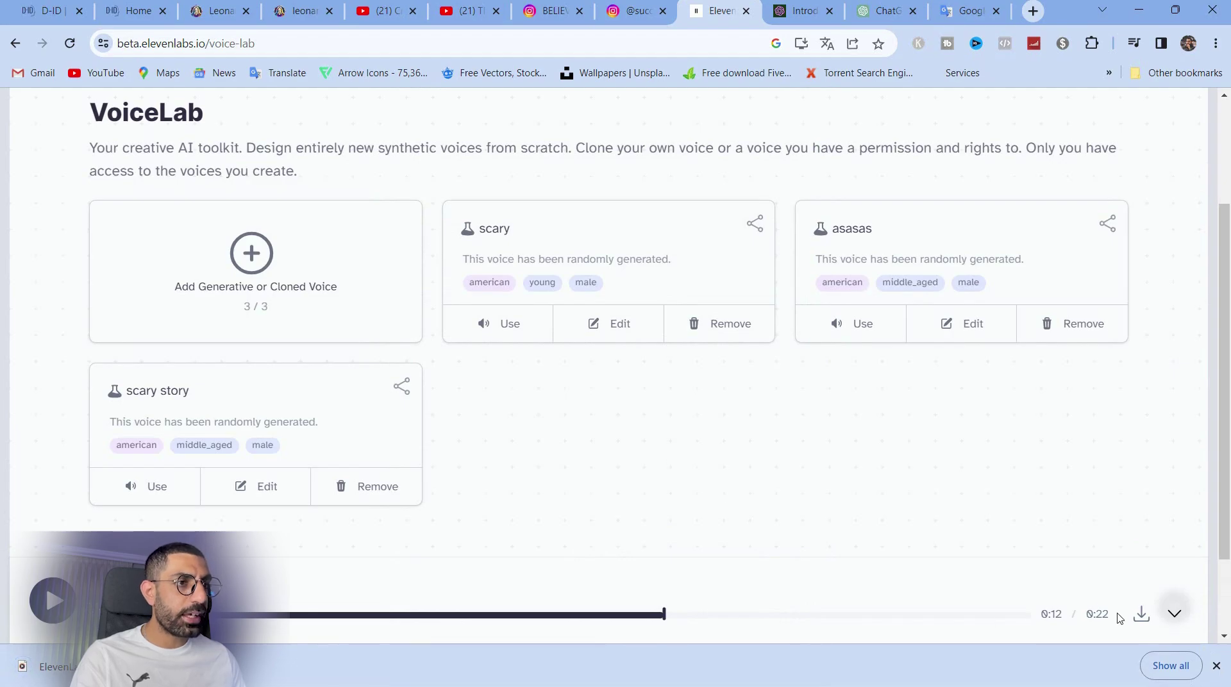
{"action": "left_click", "coordinate": [245, 277]}
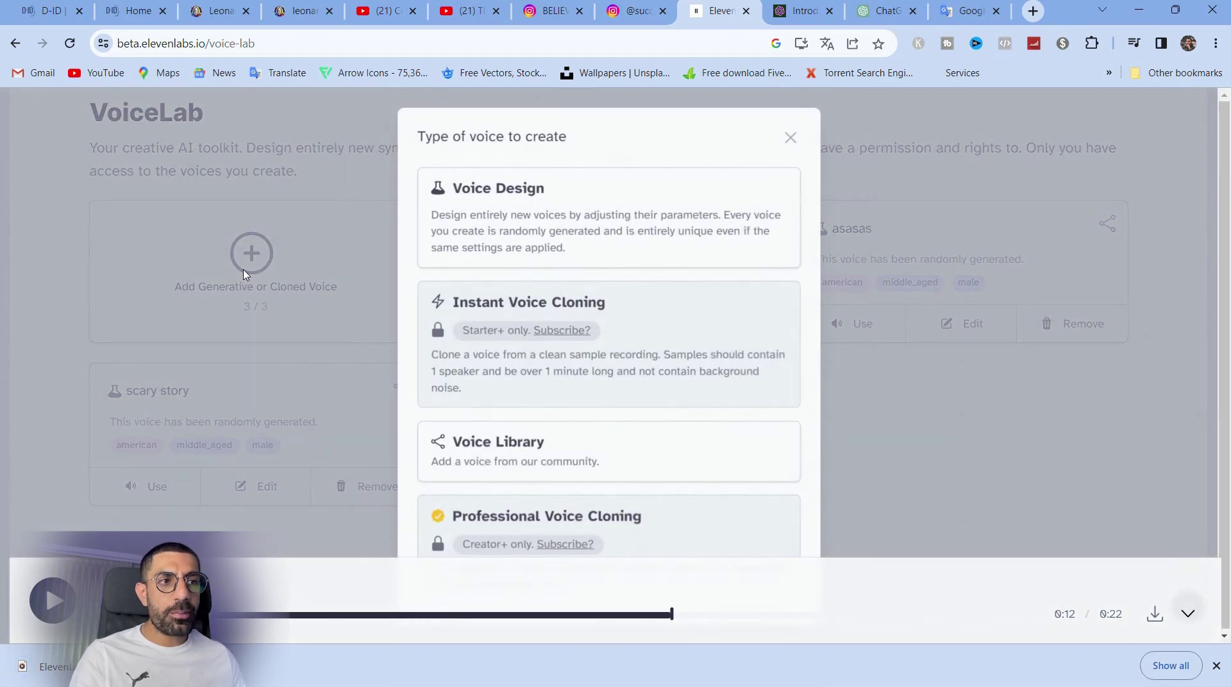
{"action": "left_click", "coordinate": [879, 418]}
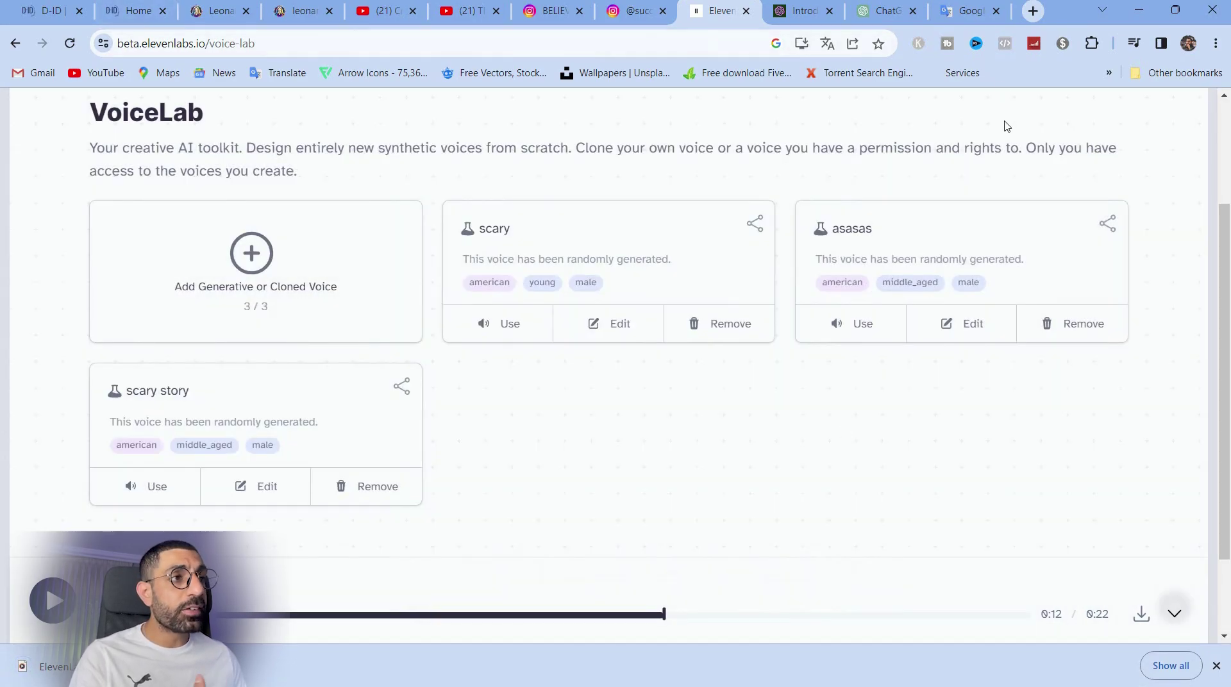
- Open the account's subscription page and compare the prices and included features of the Free, Starter and Creator plans
{"action": "scroll", "coordinate": [404, 350], "scroll_direction": "up", "scroll_amount": 3}
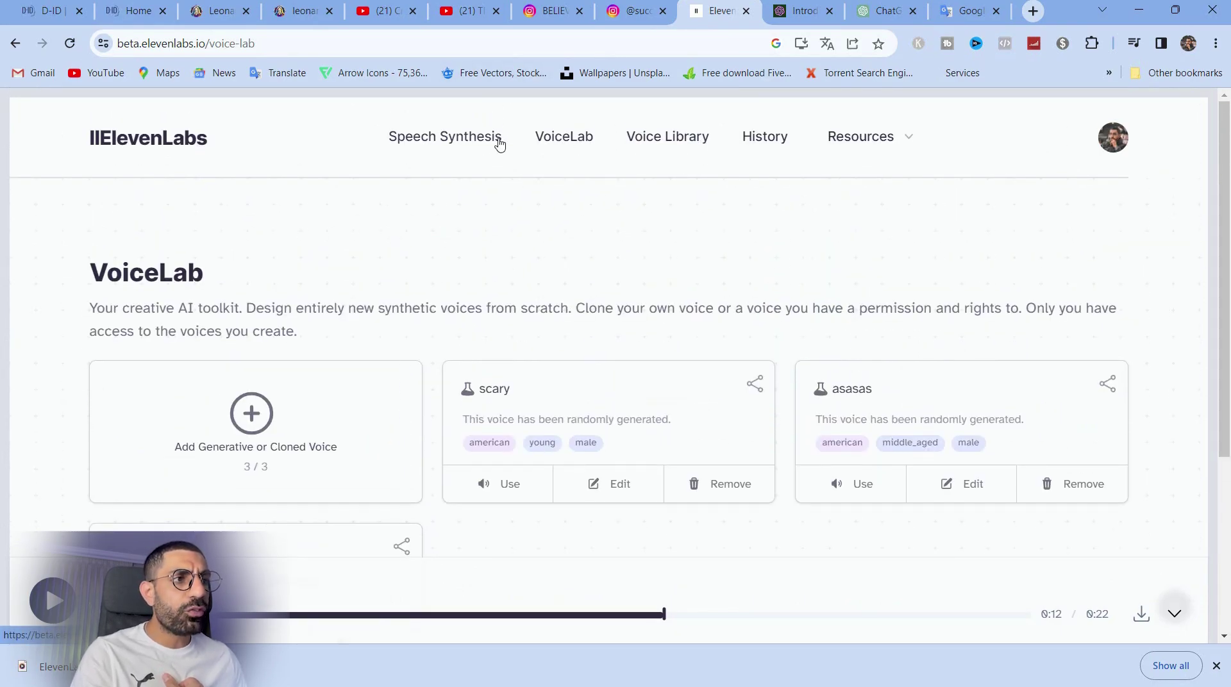
{"action": "left_click", "coordinate": [1114, 147]}
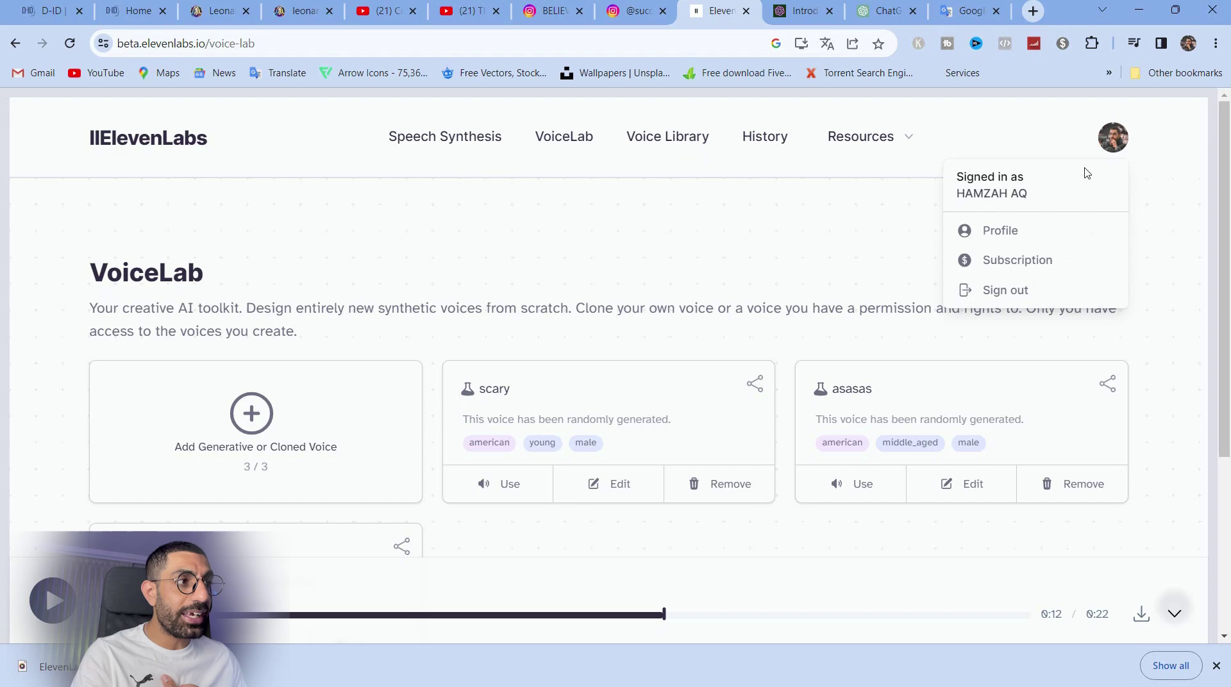
{"action": "left_click", "coordinate": [1039, 262]}
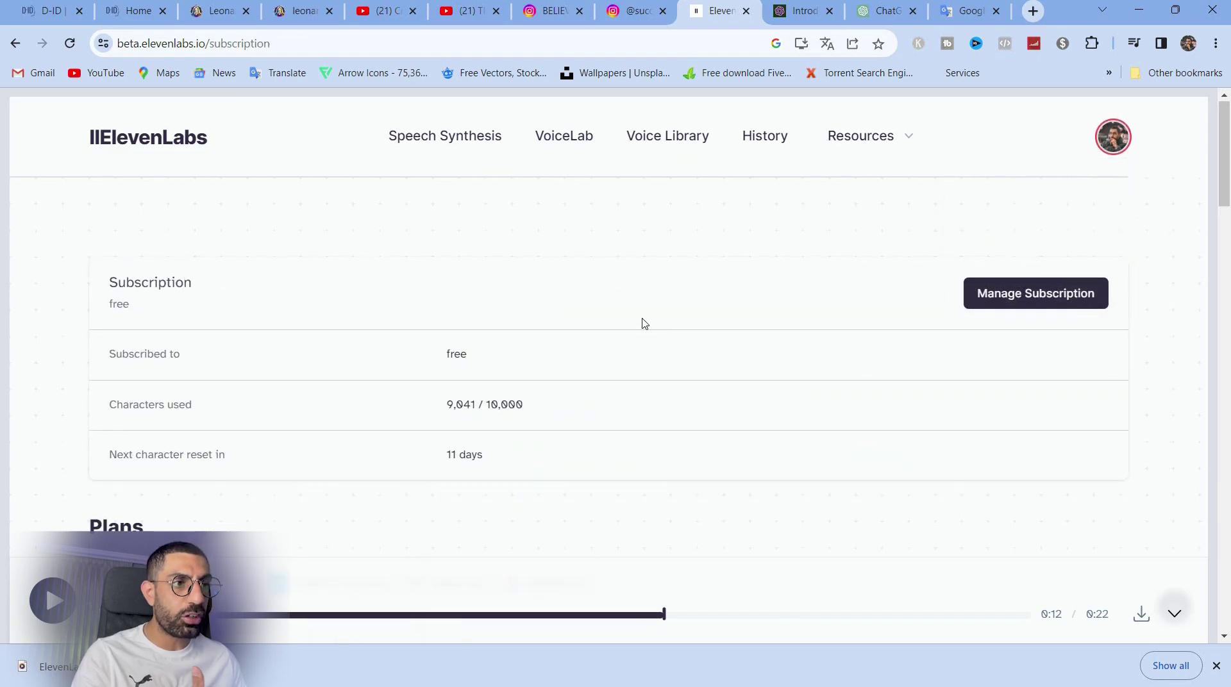
{"action": "scroll", "coordinate": [640, 321], "scroll_direction": "down", "scroll_amount": 7}
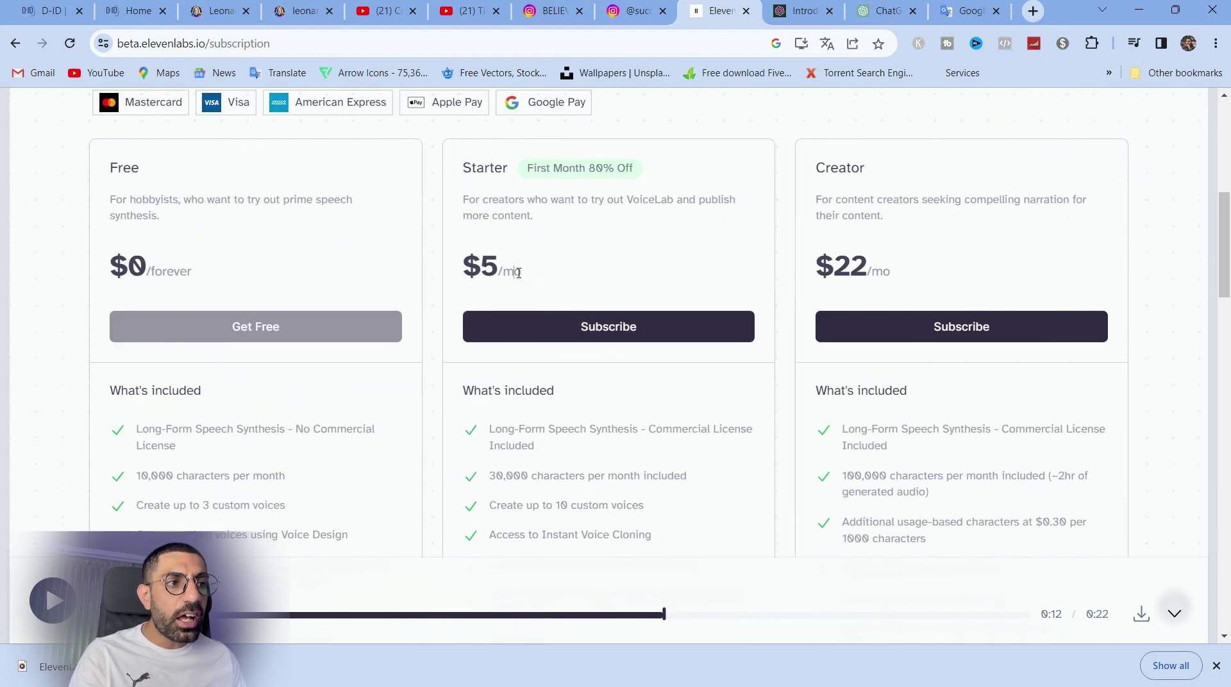
{"action": "left_click_drag", "start_coordinate": [518, 272], "coordinate": [463, 269]}
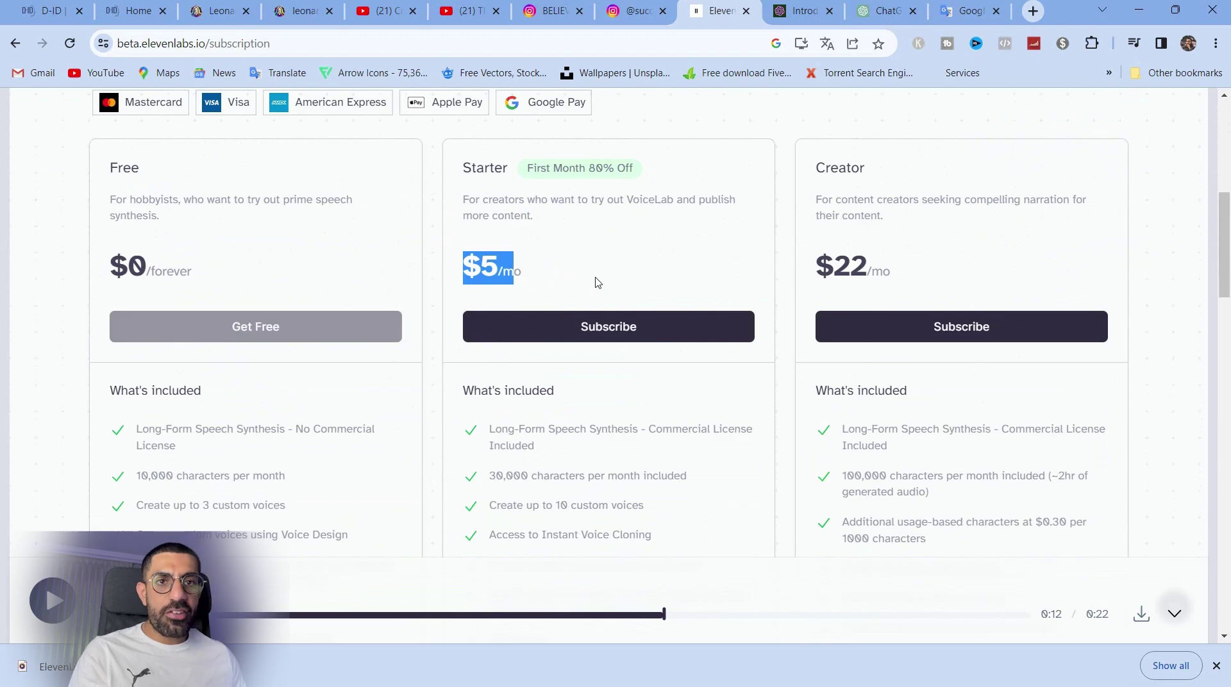
{"action": "scroll", "coordinate": [597, 297], "scroll_direction": "down", "scroll_amount": 3}
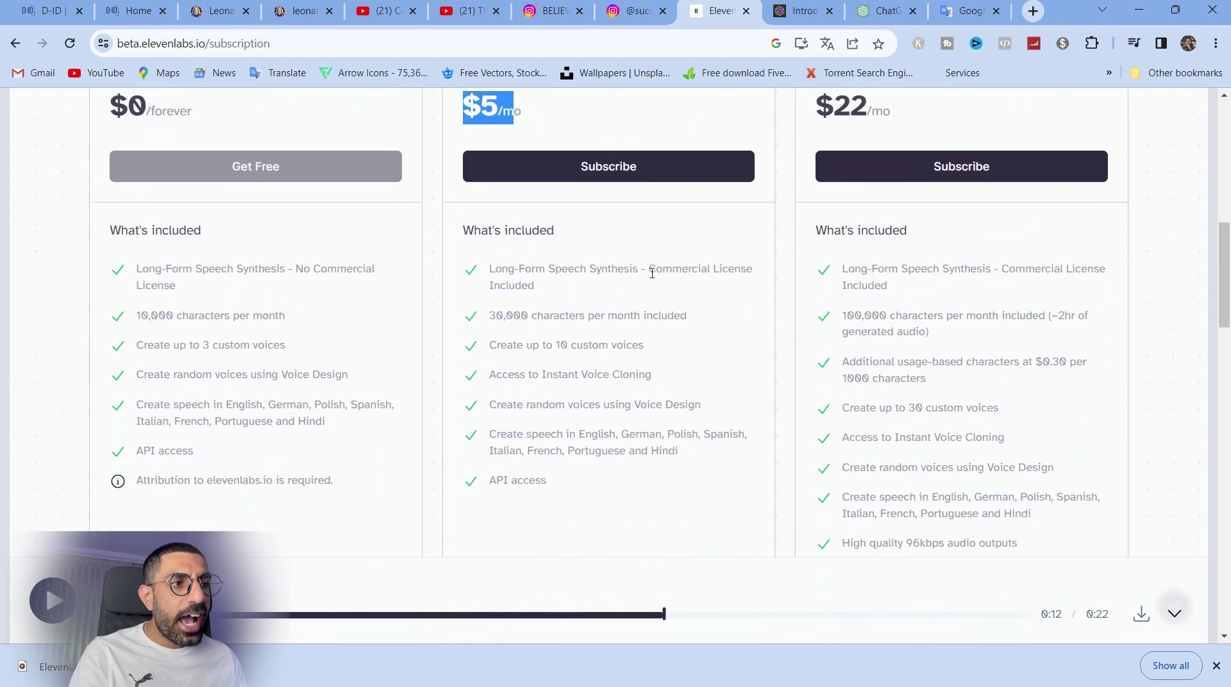
- Review the Starter plan's commercial license and compare the monthly prices of the Creator and Starter plans
{"action": "left_click_drag", "start_coordinate": [650, 272], "coordinate": [723, 286]}
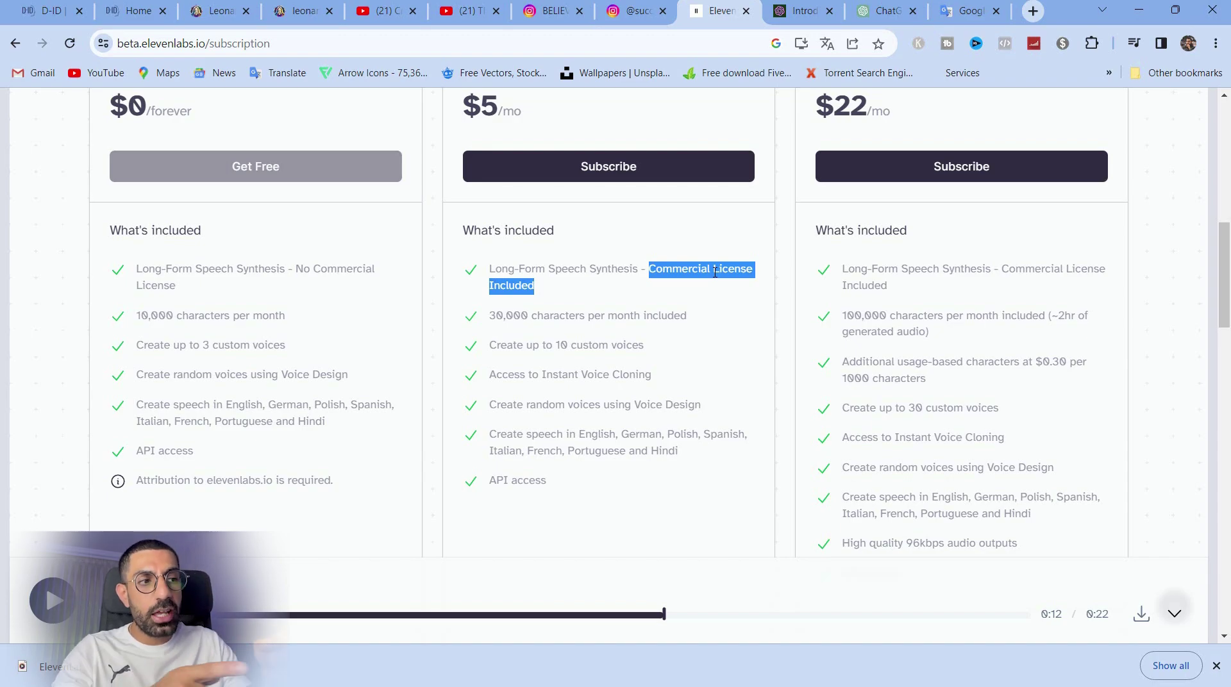
{"action": "scroll", "coordinate": [714, 270], "scroll_direction": "up", "scroll_amount": 3}
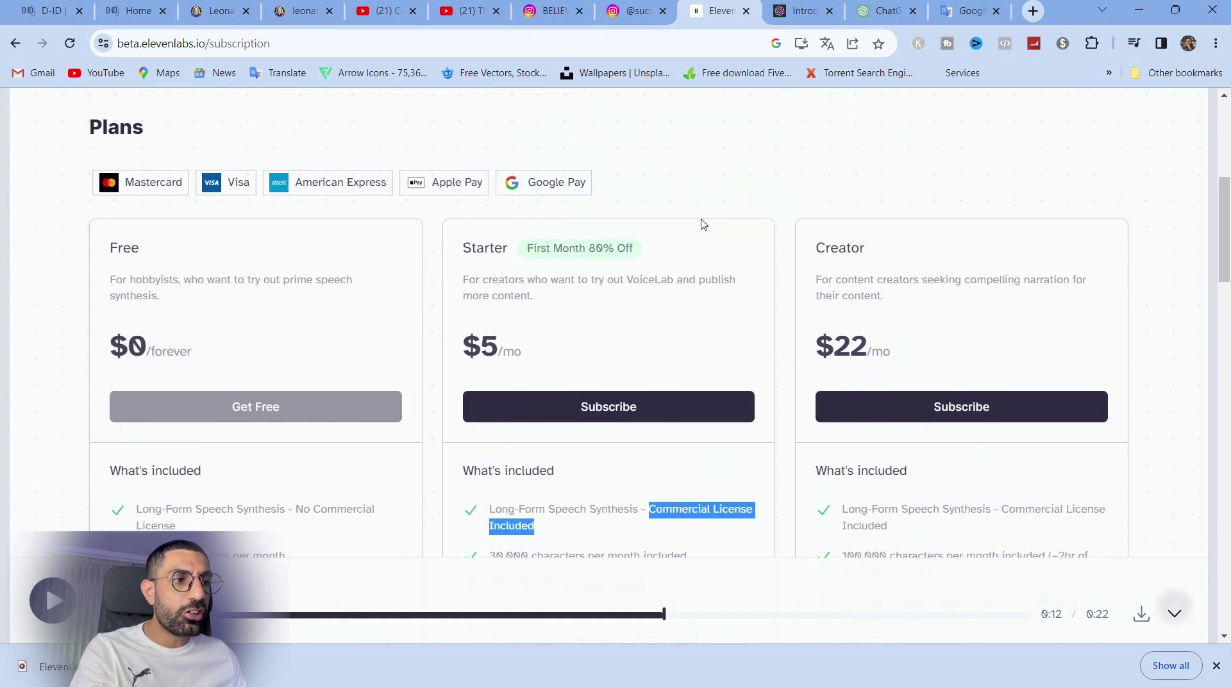
{"action": "scroll", "coordinate": [701, 225], "scroll_direction": "down", "scroll_amount": 2}
{"action": "scroll", "coordinate": [818, 336], "scroll_direction": "up", "scroll_amount": 1}
{"action": "left_click_drag", "start_coordinate": [813, 262], "coordinate": [900, 274]}
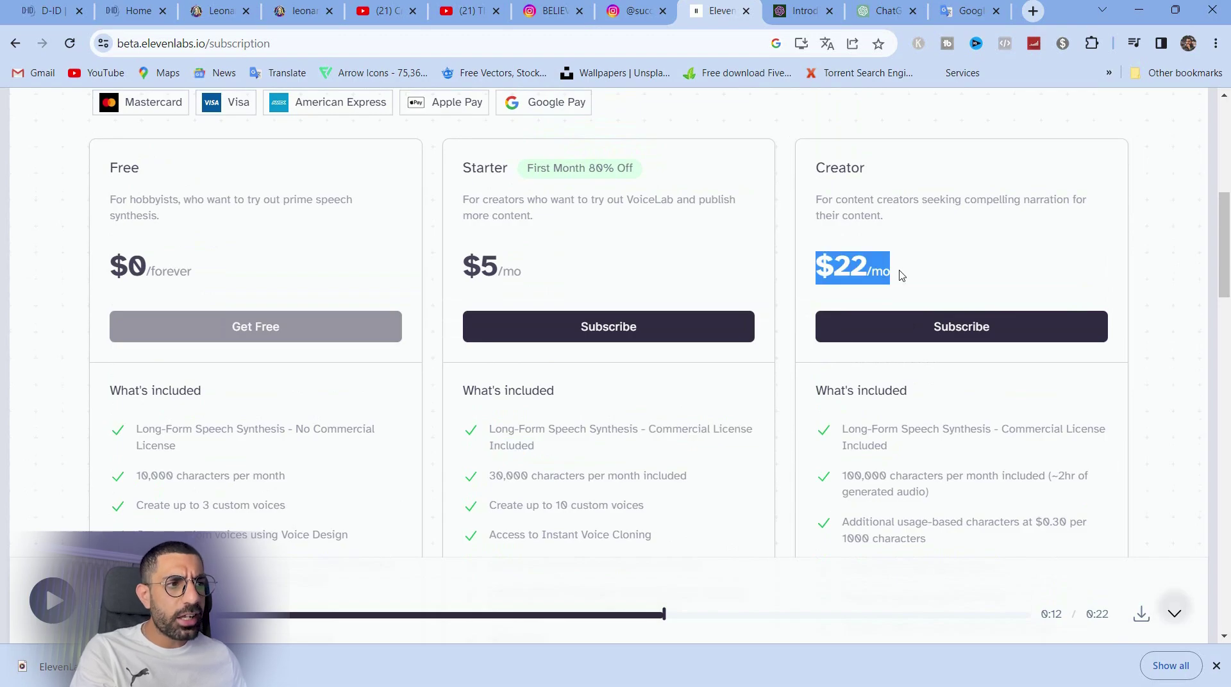
{"action": "left_click_drag", "start_coordinate": [531, 270], "coordinate": [447, 259]}
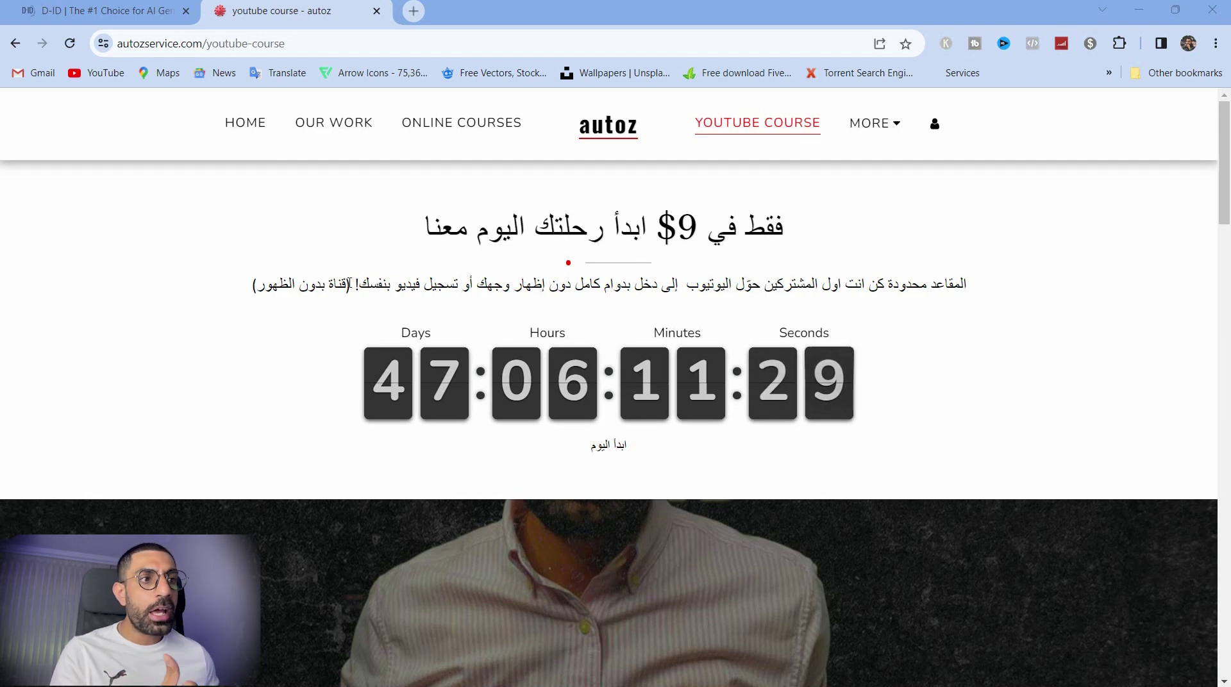
{"action": "scroll", "coordinate": [304, 274], "scroll_direction": "down", "scroll_amount": 5}
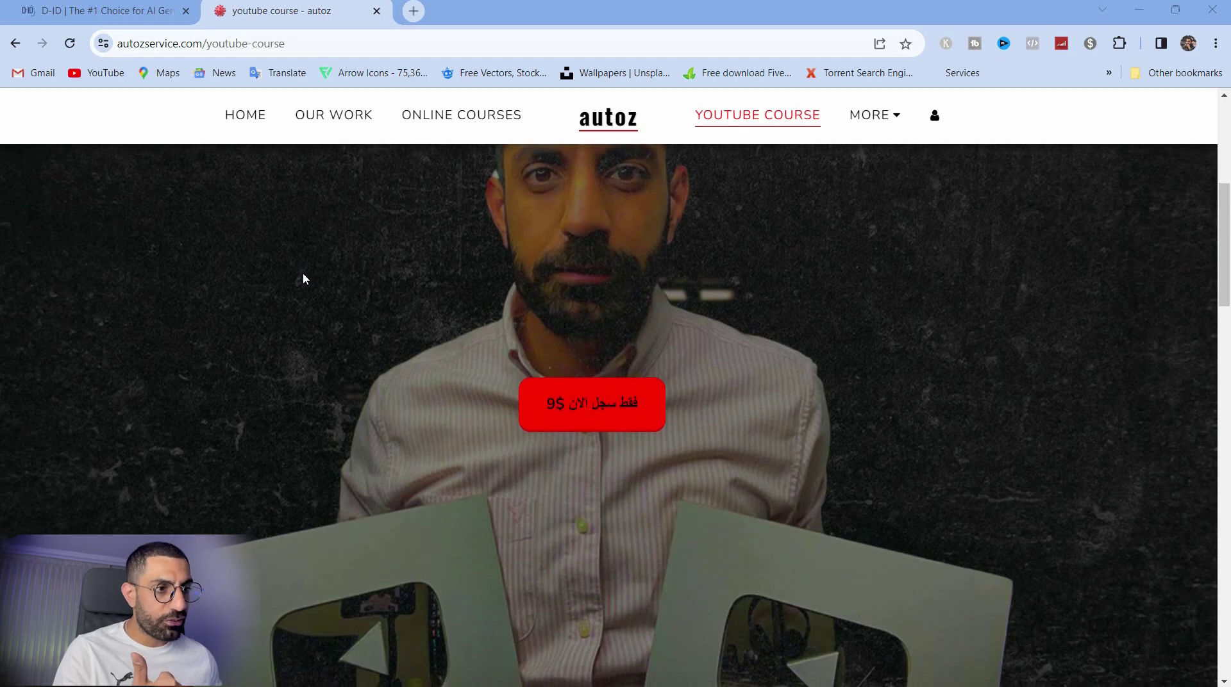
{"action": "scroll", "coordinate": [303, 274], "scroll_direction": "down", "scroll_amount": 1}
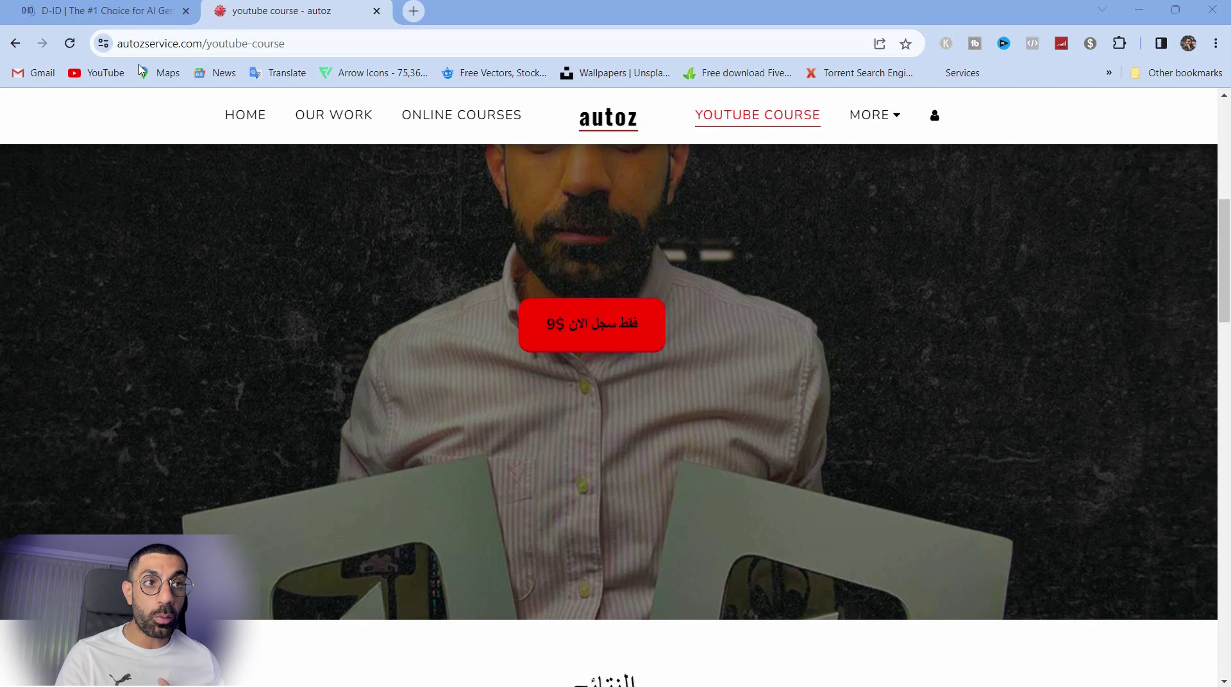
- Switch to the D-ID website, enter its studio through the free trial and start creating a new video
{"action": "left_click", "coordinate": [85, 10]}
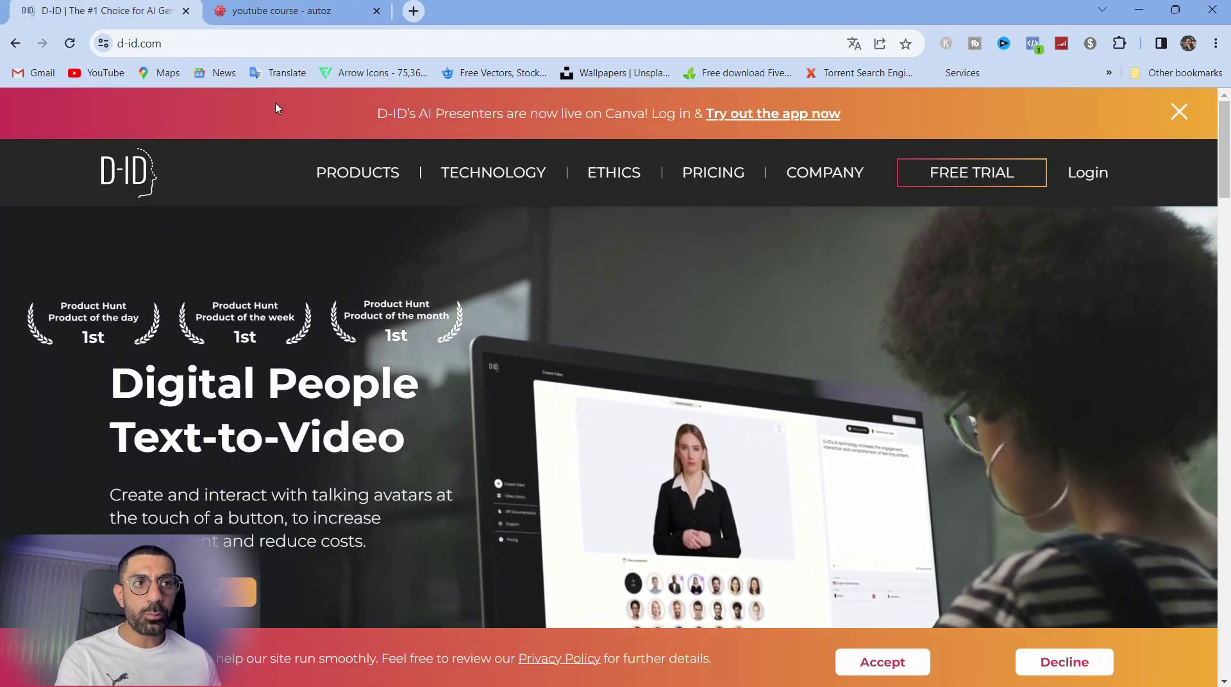
{"action": "left_click", "coordinate": [965, 186]}
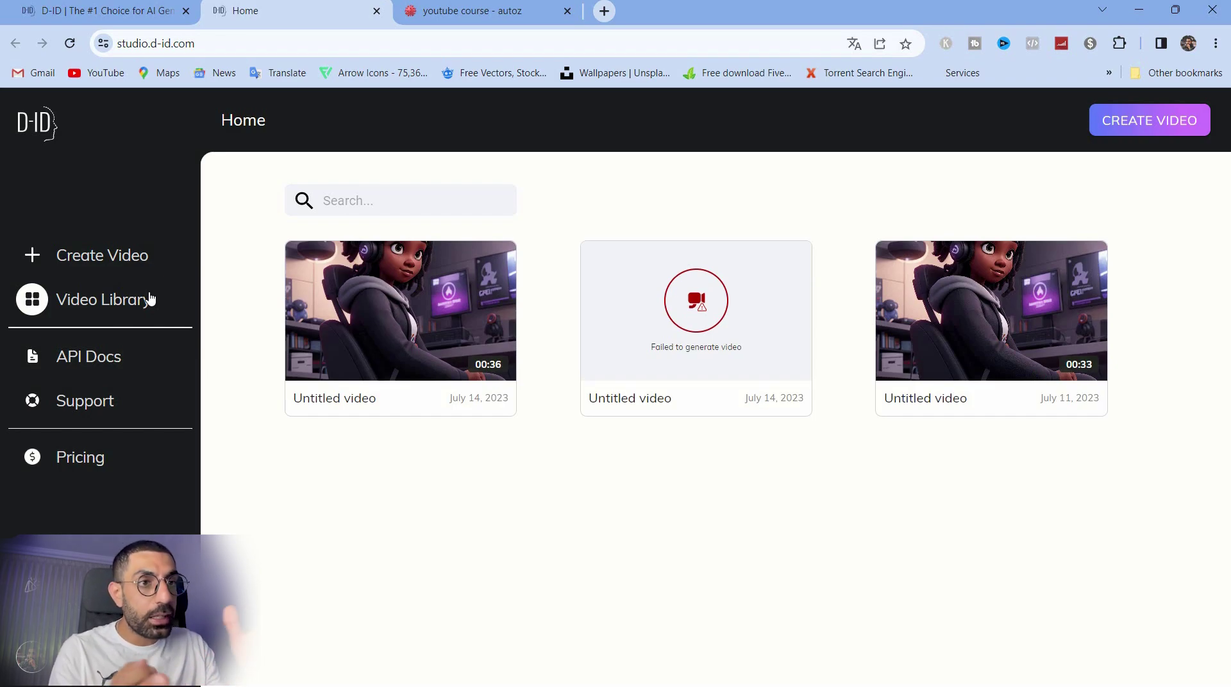
{"action": "left_click", "coordinate": [92, 263]}
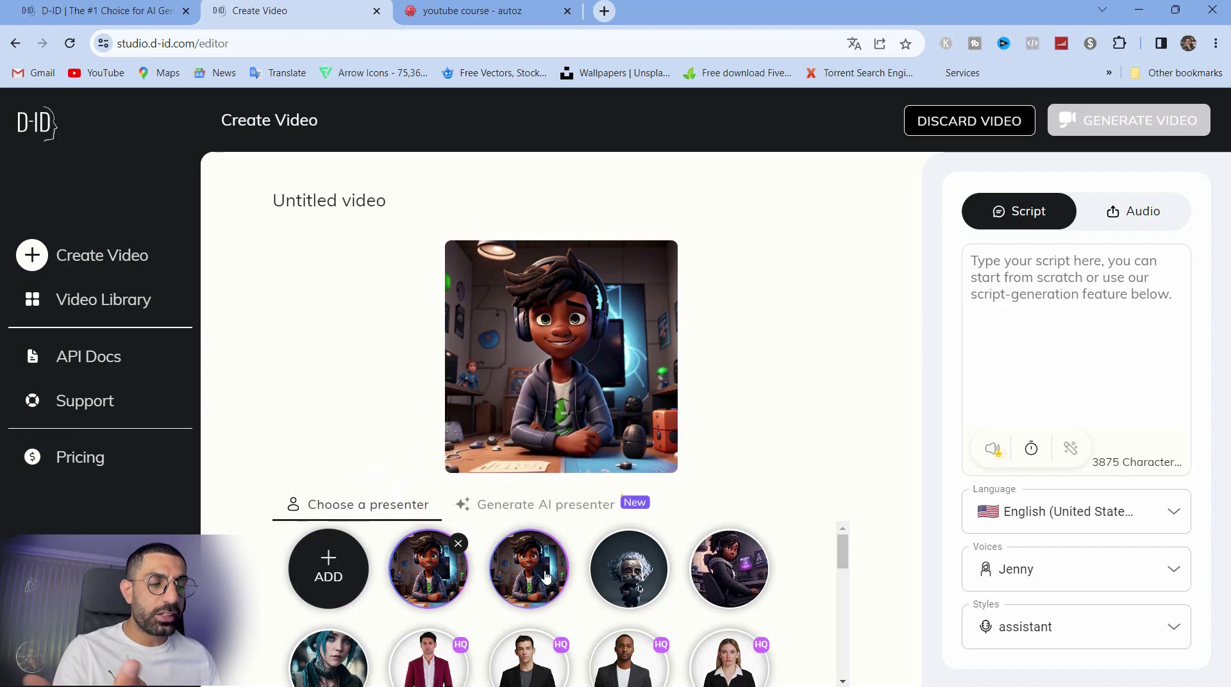
- Try to add the downloaded 3D animation image of a person sitting in front of a computer as a custom presenter
{"action": "mouse_move", "coordinate": [322, 587]}
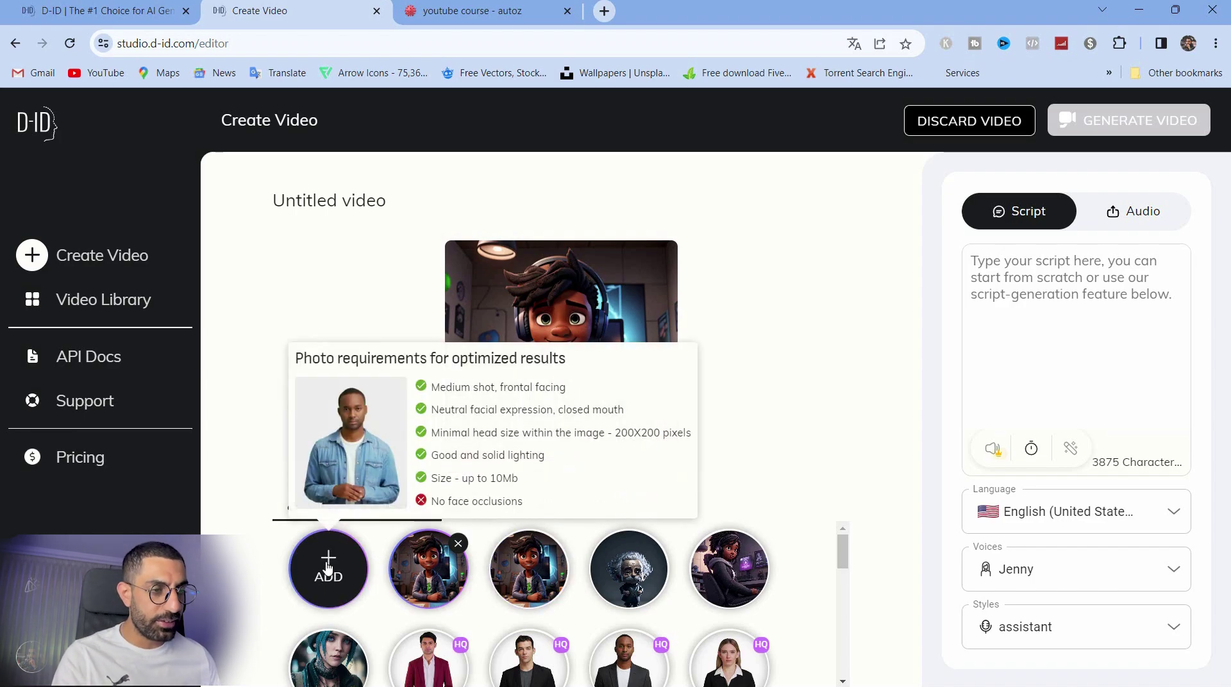
{"action": "left_click", "coordinate": [323, 585]}
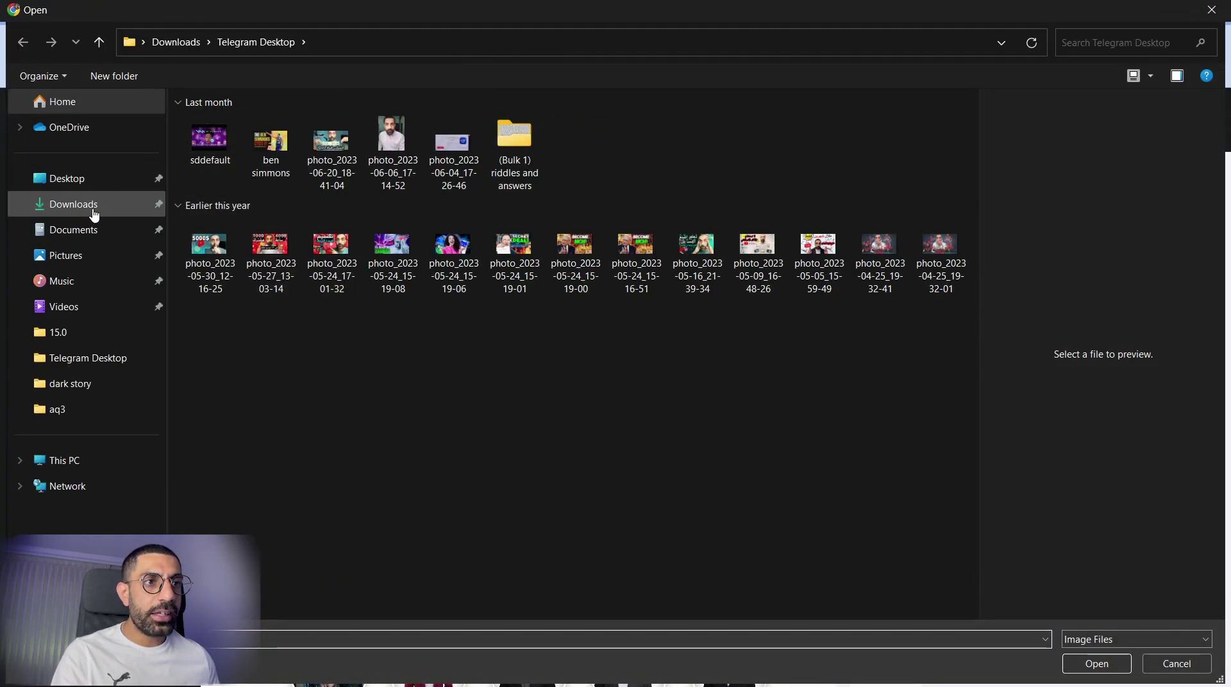
{"action": "left_click", "coordinate": [90, 217]}
{"action": "left_click", "coordinate": [214, 191]}
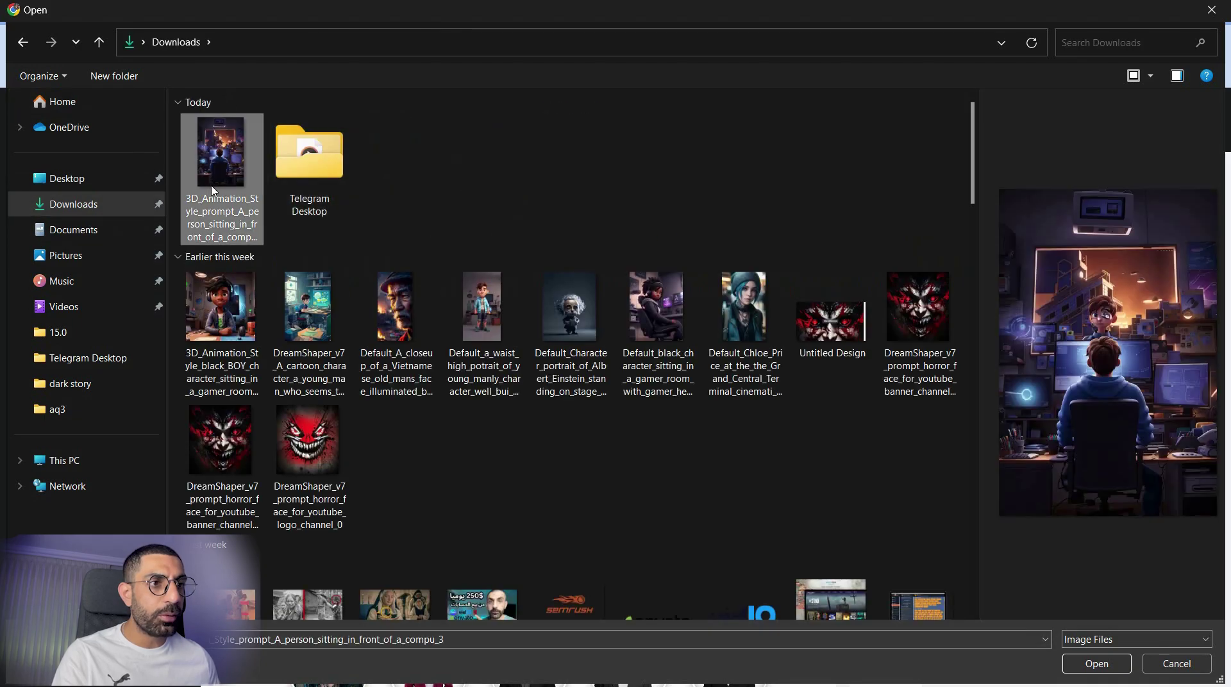
{"action": "left_click", "coordinate": [1096, 665]}
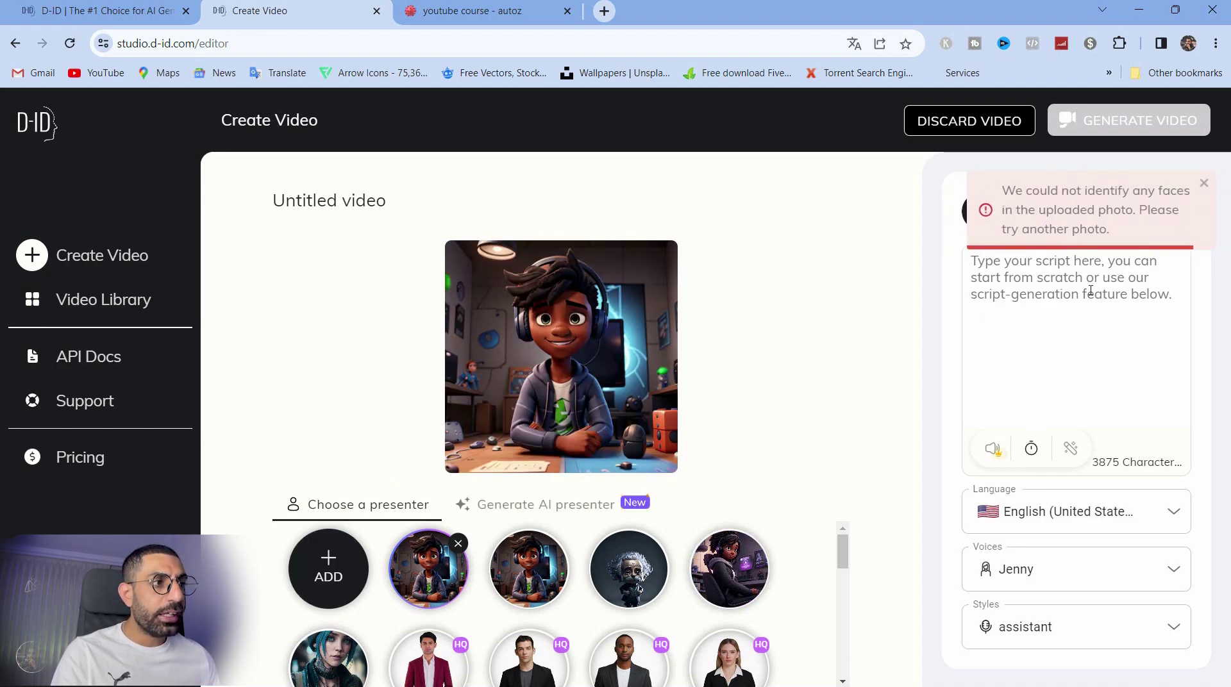
{"action": "left_click", "coordinate": [1204, 183]}
- Choose the existing presenter of the girl with headphones in a gaming chair and check the script language options
{"action": "left_click", "coordinate": [746, 570]}
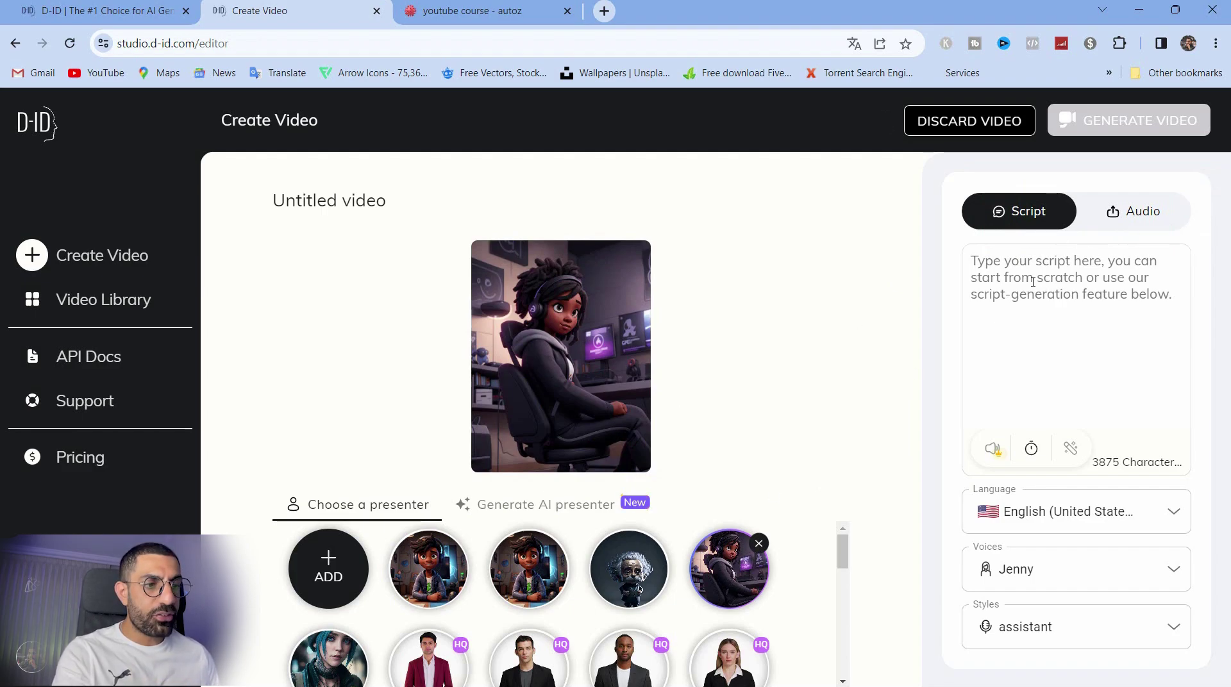
{"action": "left_click", "coordinate": [991, 503]}
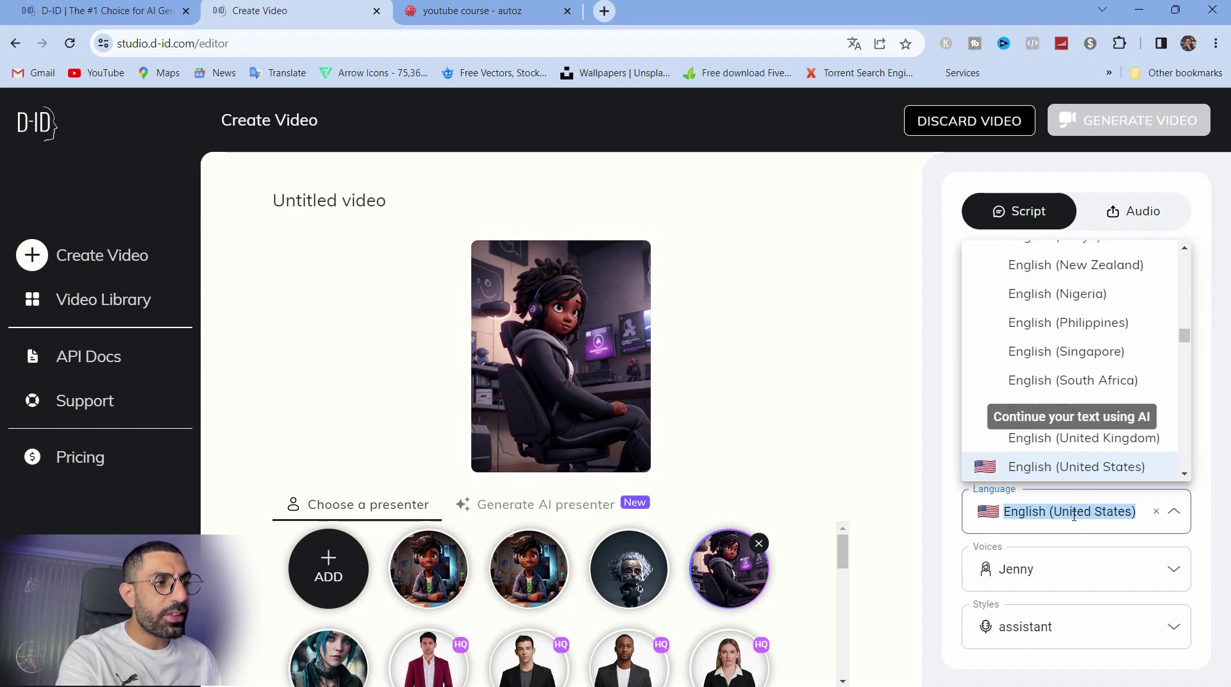
{"action": "left_click", "coordinate": [991, 500]}
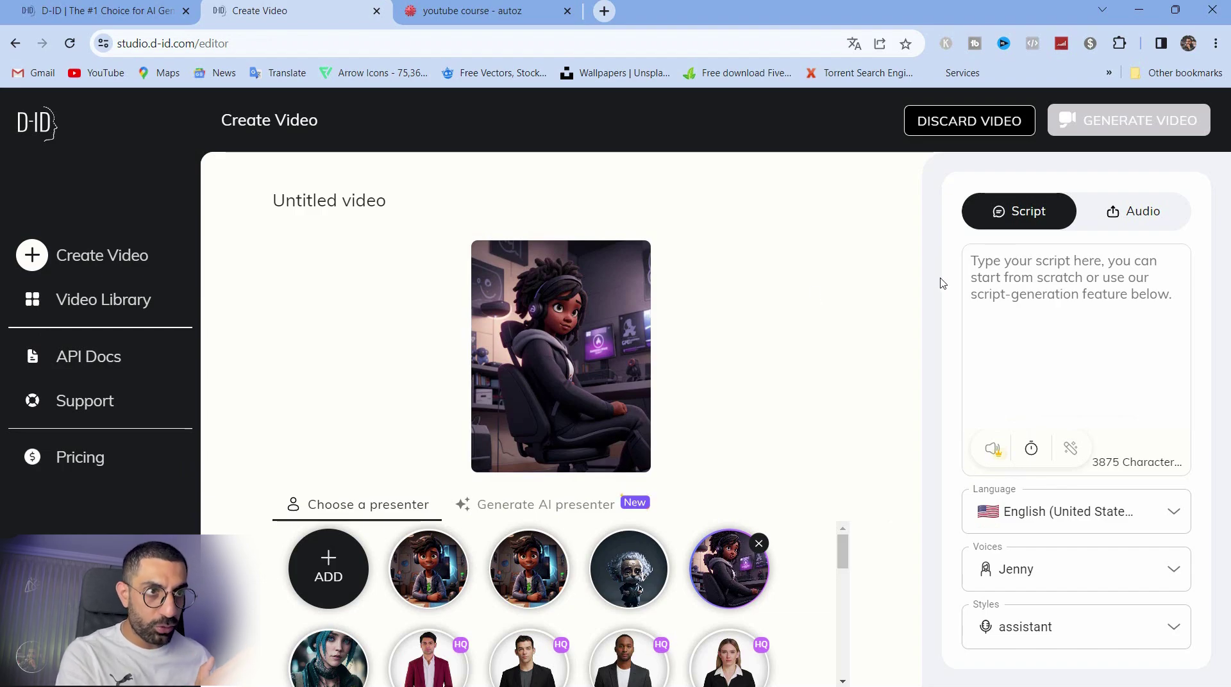
- Upload the ElevenLabs_voice_design_preview audio file from Downloads as the presenter's voice
{"action": "left_click", "coordinate": [1158, 229]}
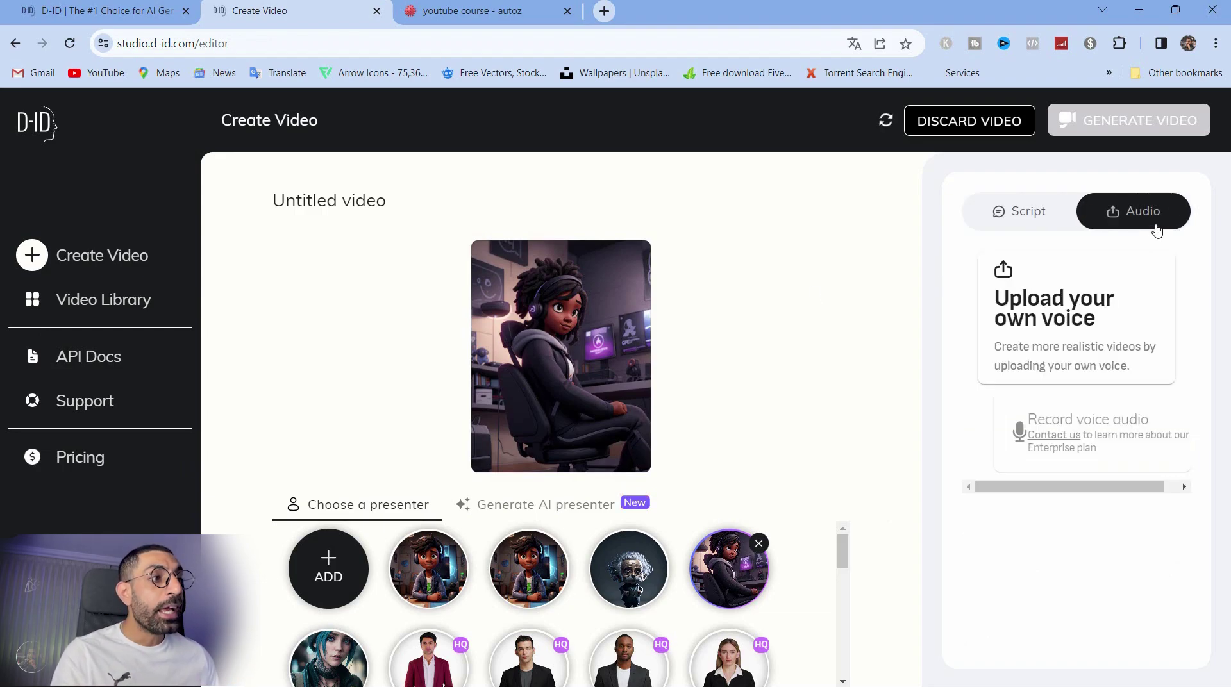
{"action": "left_click", "coordinate": [1100, 330]}
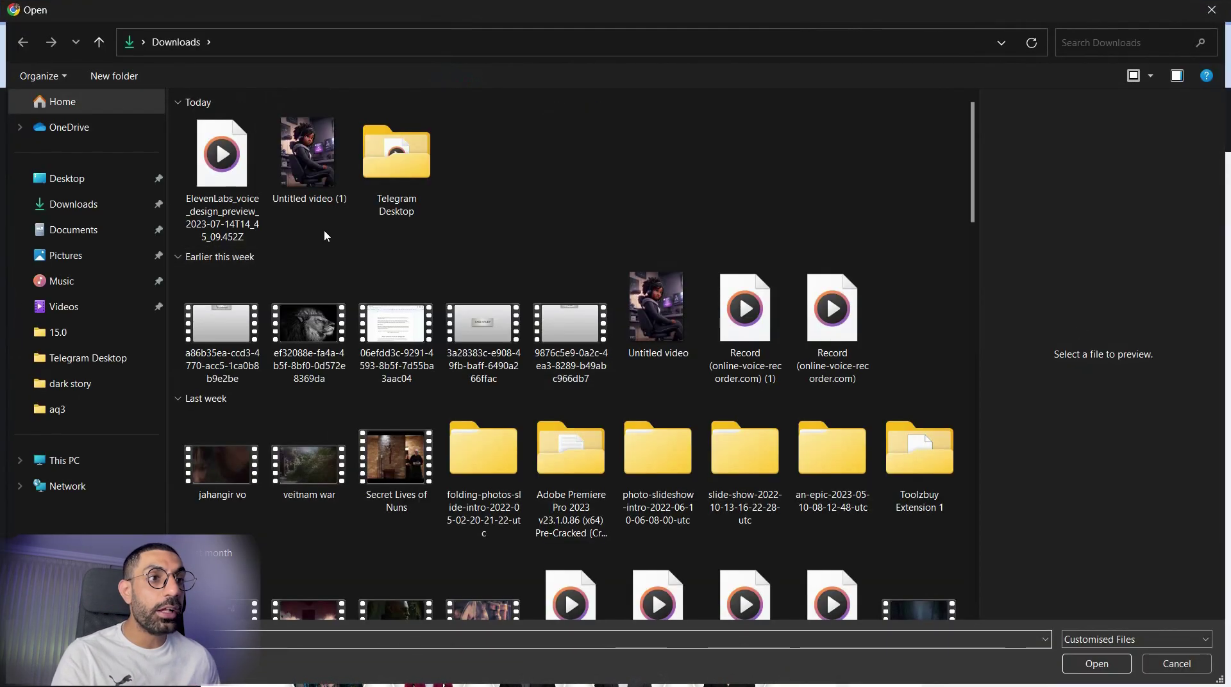
{"action": "left_click", "coordinate": [239, 193]}
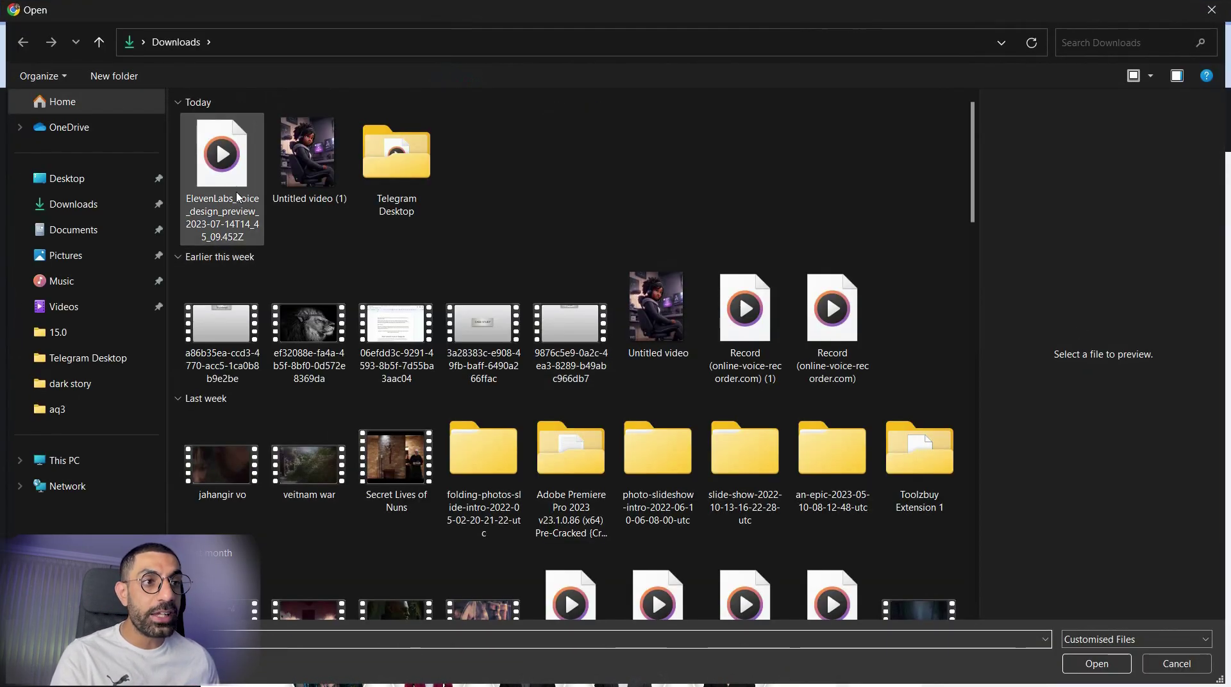
{"action": "left_click", "coordinate": [1123, 664]}
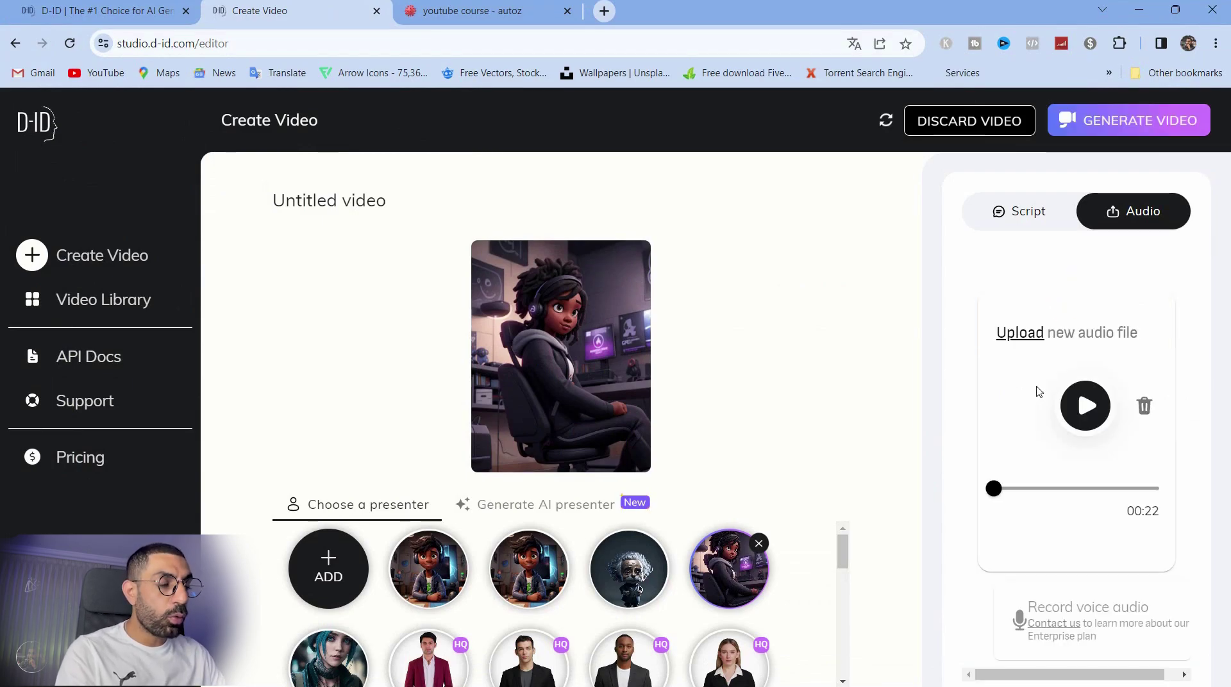
- Briefly play the uploaded audio and generate the avatar video with the chosen presenter
{"action": "left_click", "coordinate": [1098, 422]}
{"action": "left_click", "coordinate": [1097, 421]}
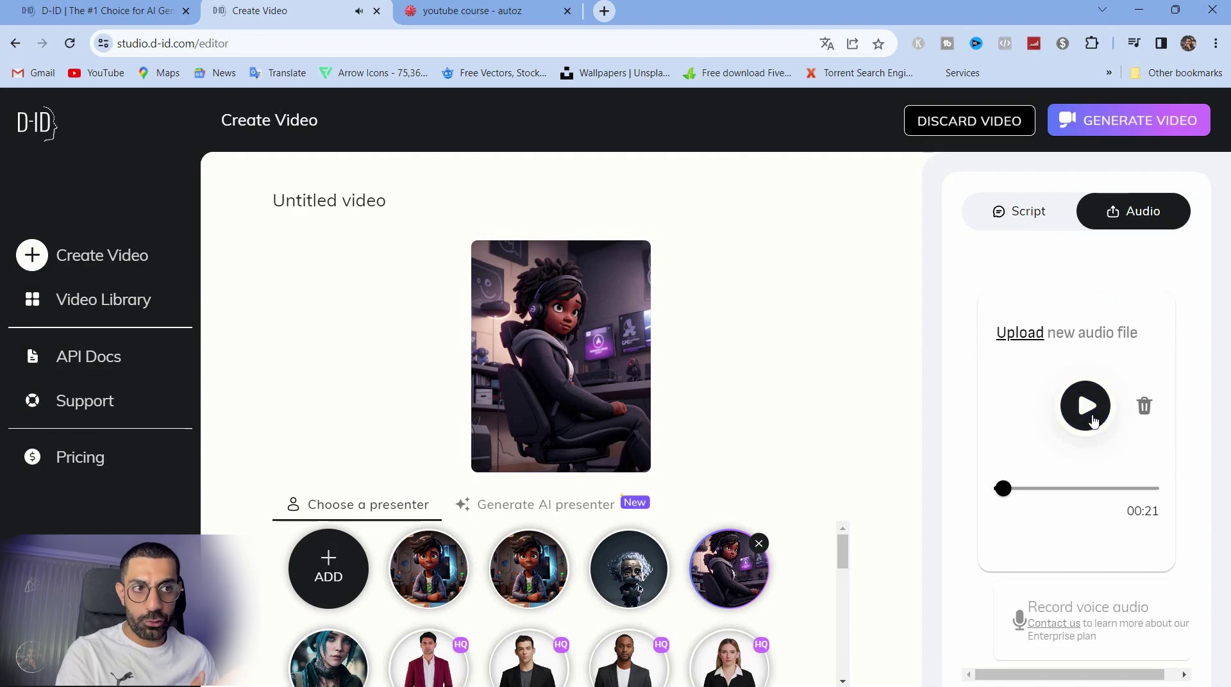
{"action": "left_click", "coordinate": [1132, 115]}
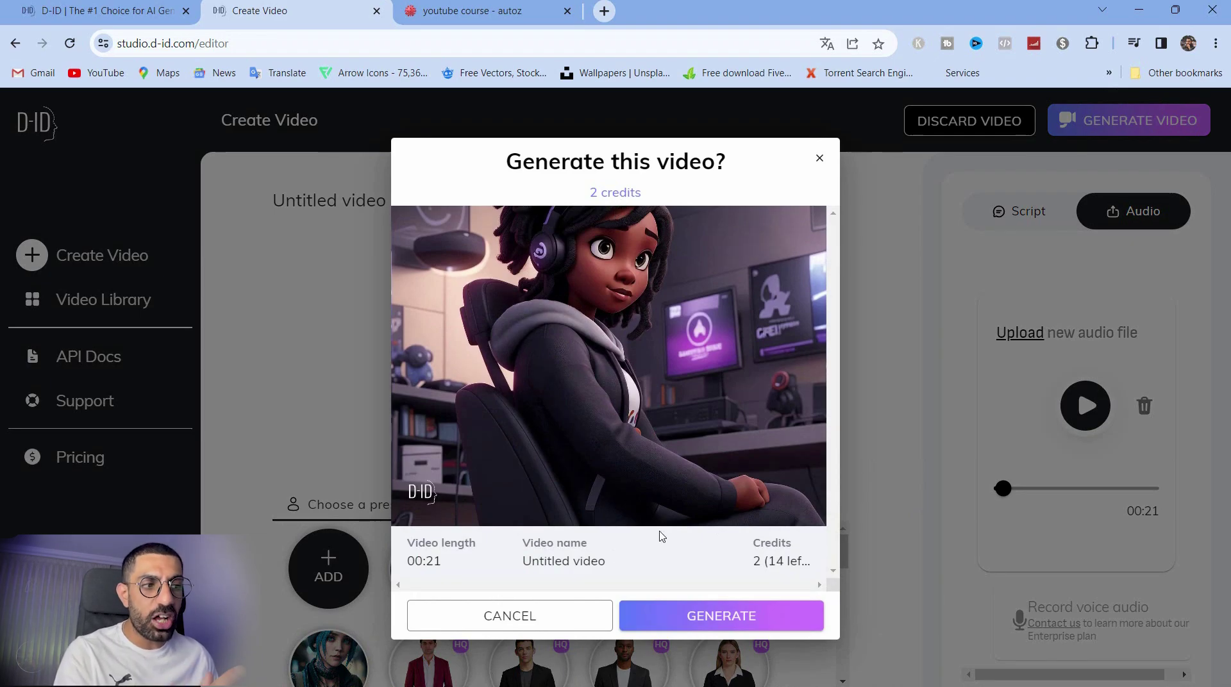
{"action": "left_click", "coordinate": [734, 621]}
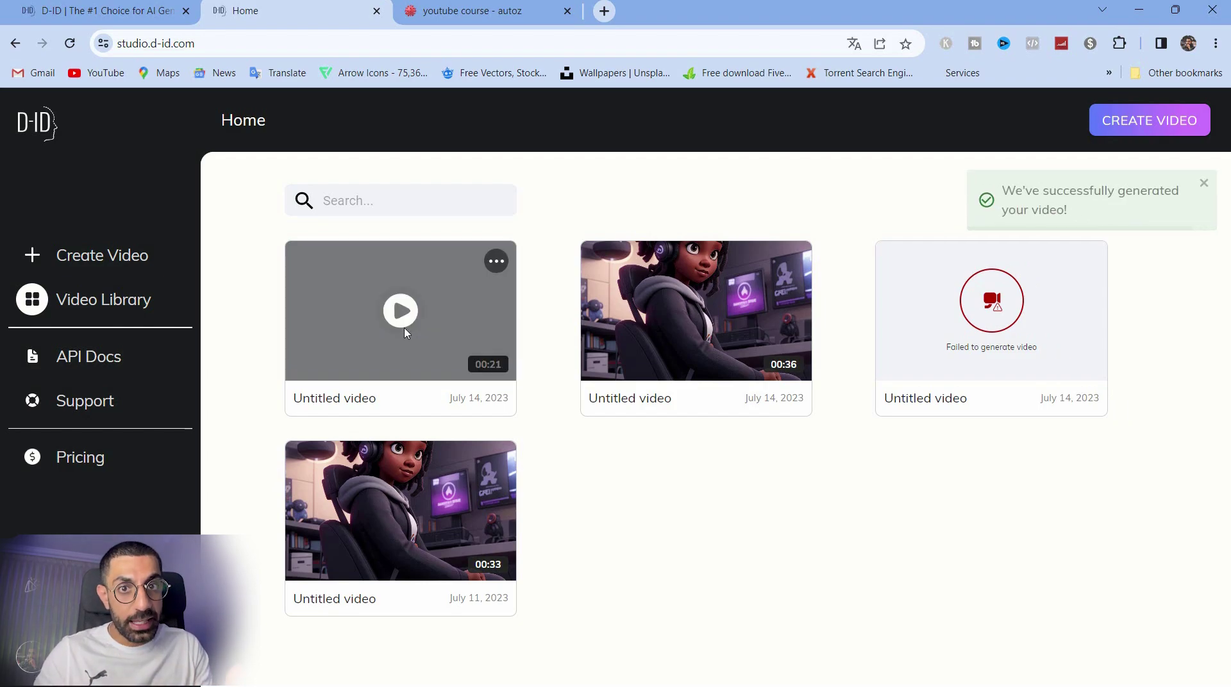
- Play the newly generated 21-second video from the video library and pause it partway through
{"action": "left_click", "coordinate": [404, 330]}
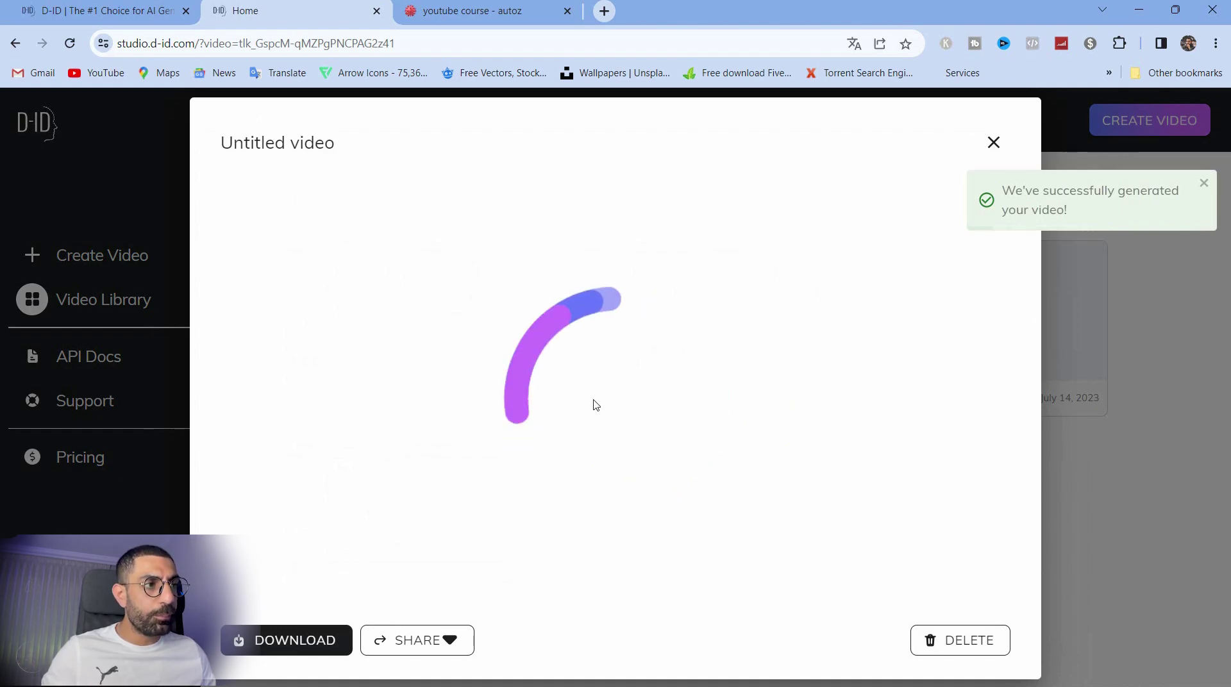
{"action": "left_click", "coordinate": [1204, 184]}
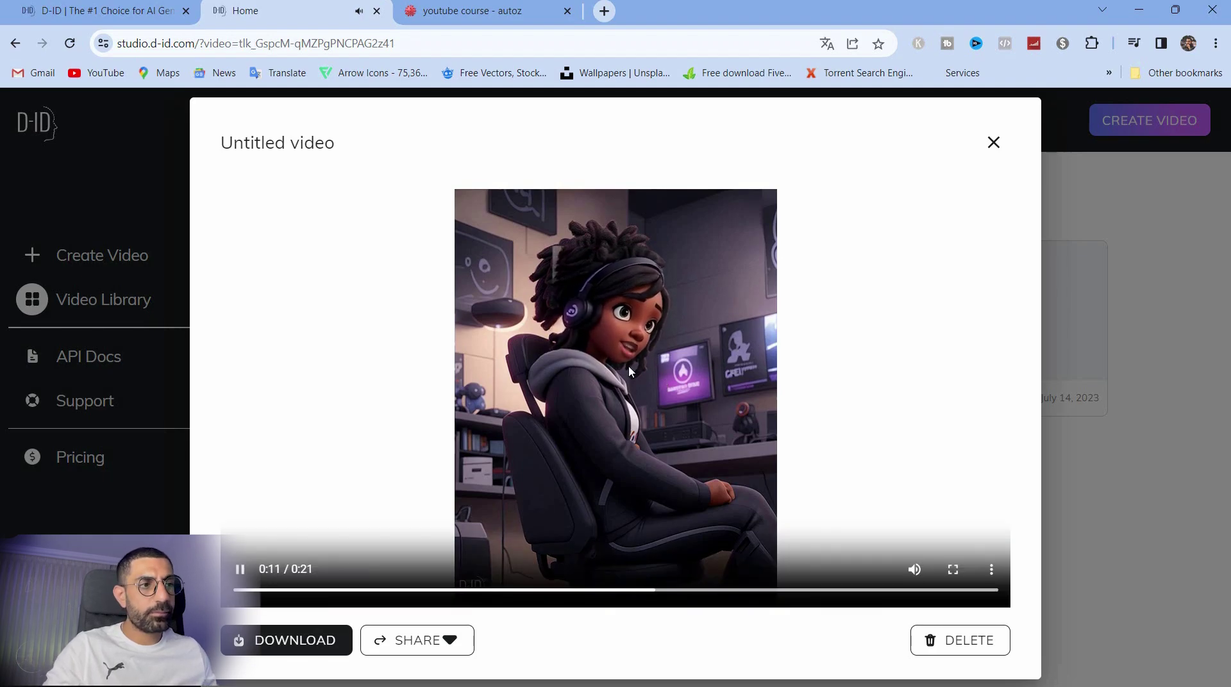
{"action": "left_click", "coordinate": [240, 569]}
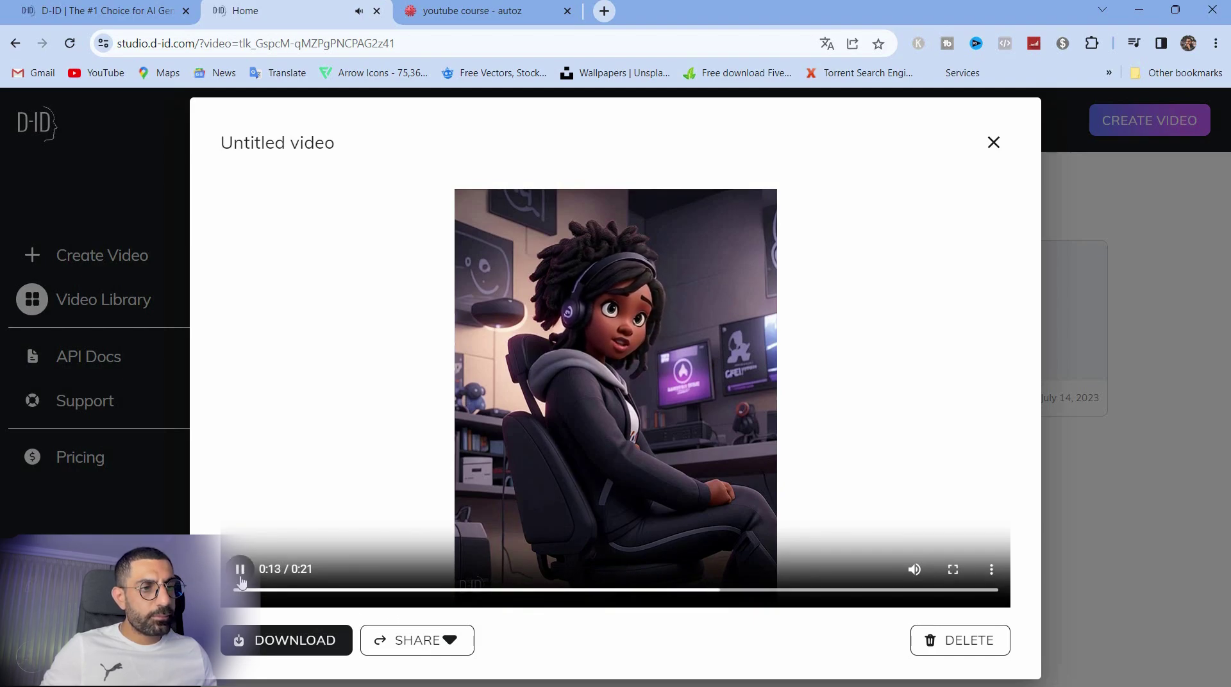